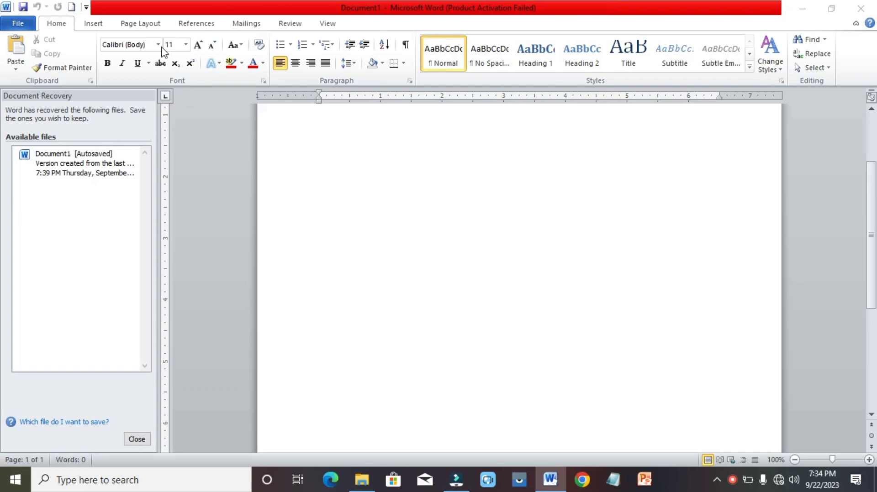
# Examine the command sets for File, Insert, Page Layout, References, Mailings, Review and View, and return to the Home commands.
pyautogui.click(18, 25)
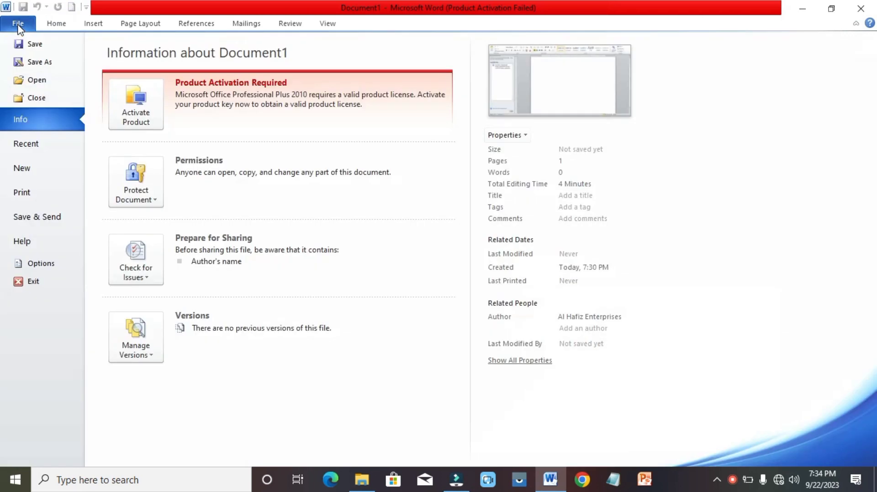
pyautogui.click(56, 25)
pyautogui.click(95, 25)
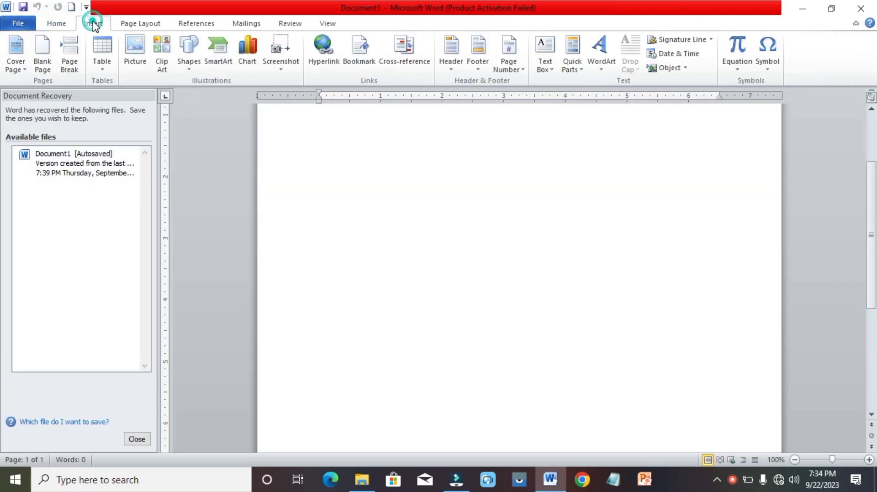
pyautogui.click(139, 23)
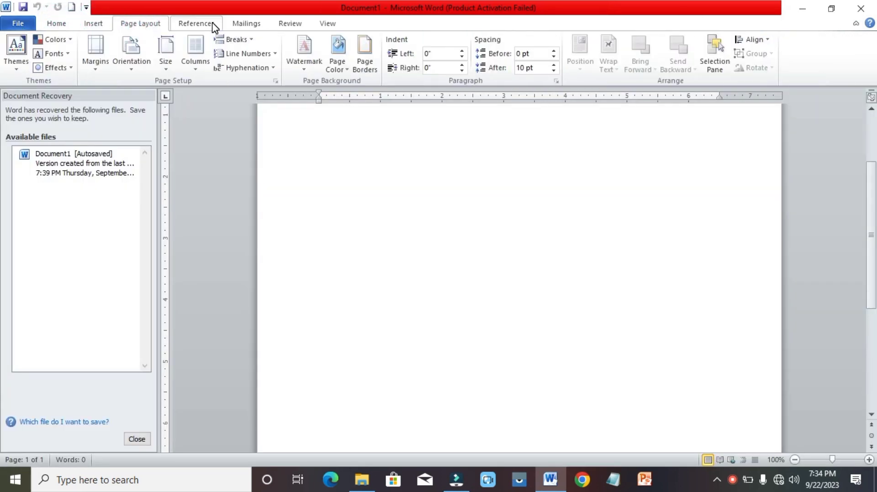
pyautogui.click(207, 23)
pyautogui.click(246, 22)
pyautogui.click(295, 23)
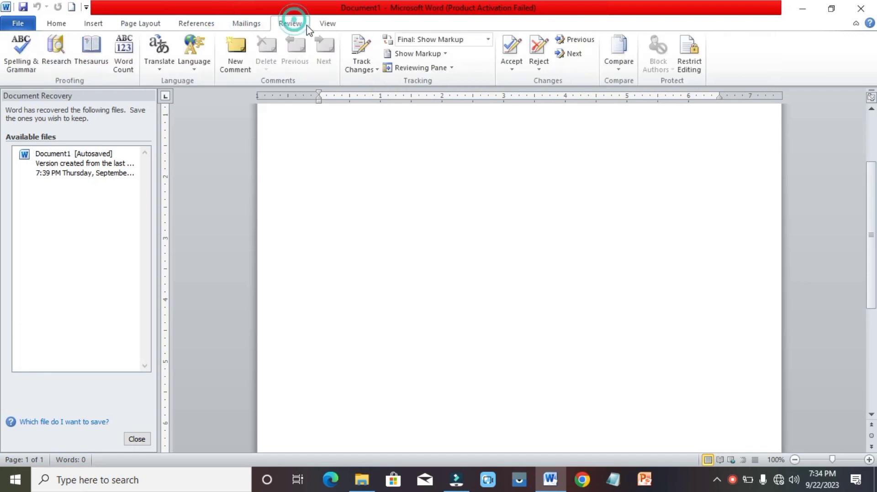
pyautogui.click(326, 23)
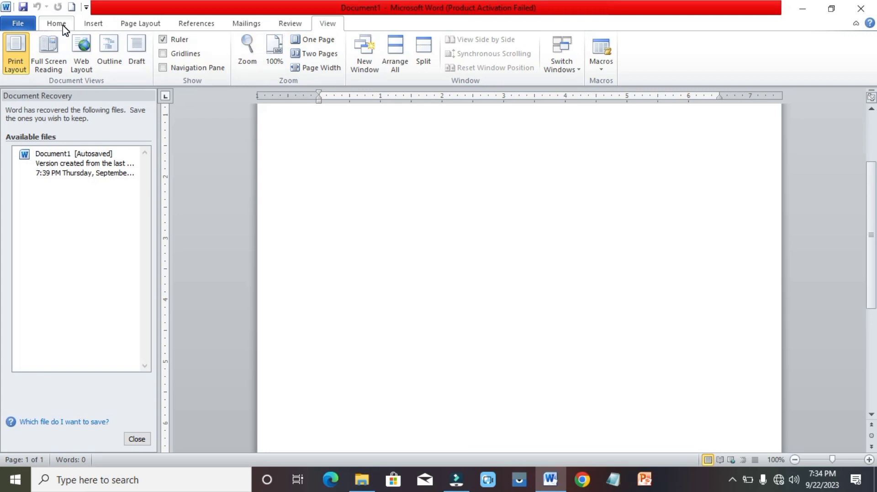
pyautogui.click(18, 23)
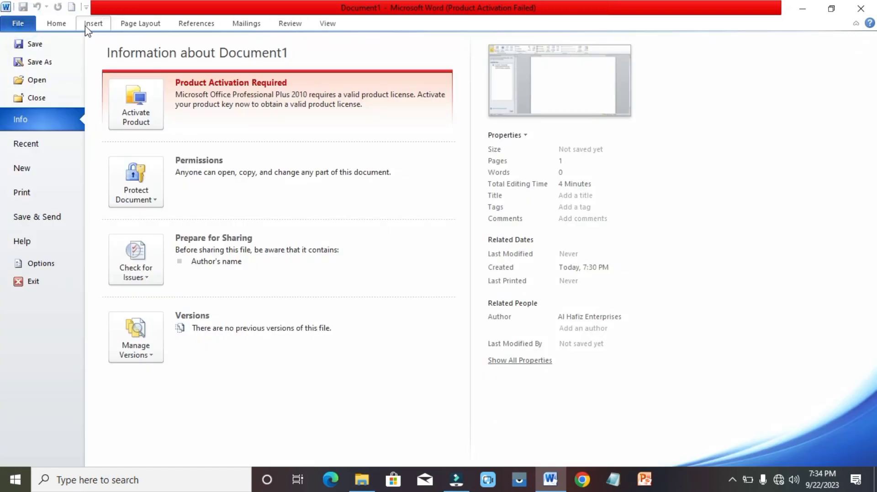
pyautogui.click(56, 25)
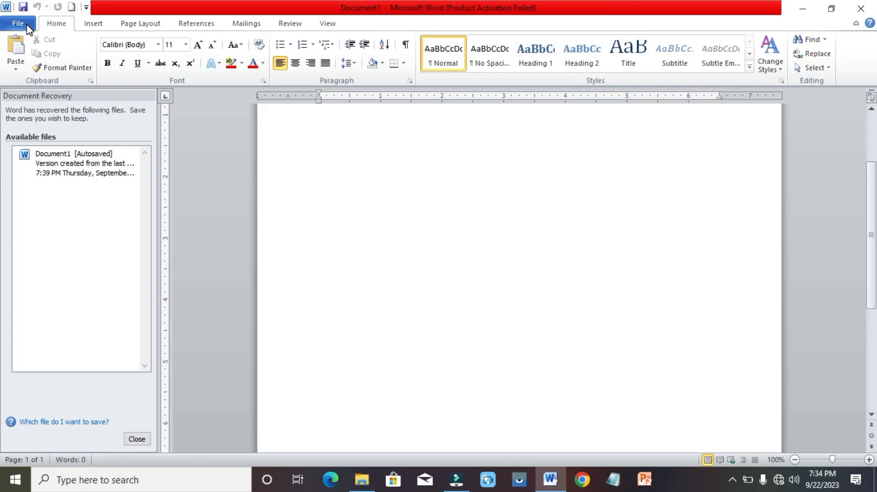
# Close Word with the recovered files removed, and relaunch Microsoft Word 2010 through a system search for "ms", dismissing the activation wizard.
pyautogui.click(862, 8)
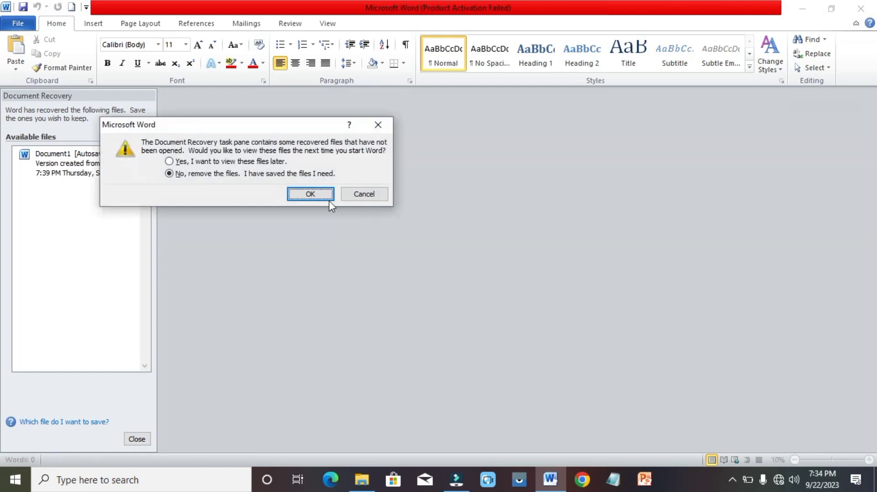
pyautogui.click(308, 196)
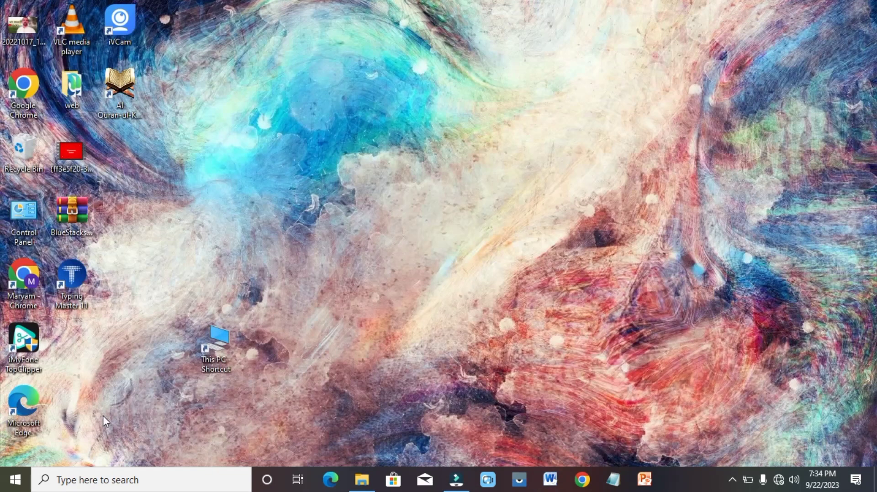
pyautogui.click(15, 485)
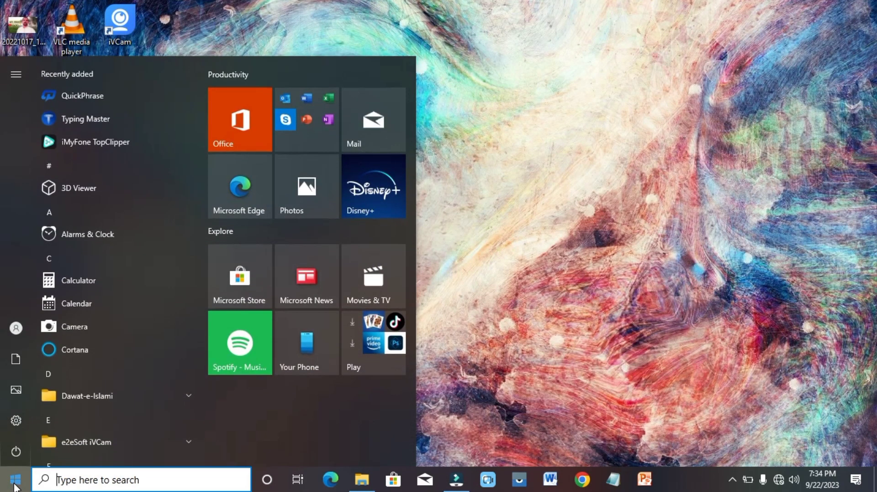
pyautogui.write('m')
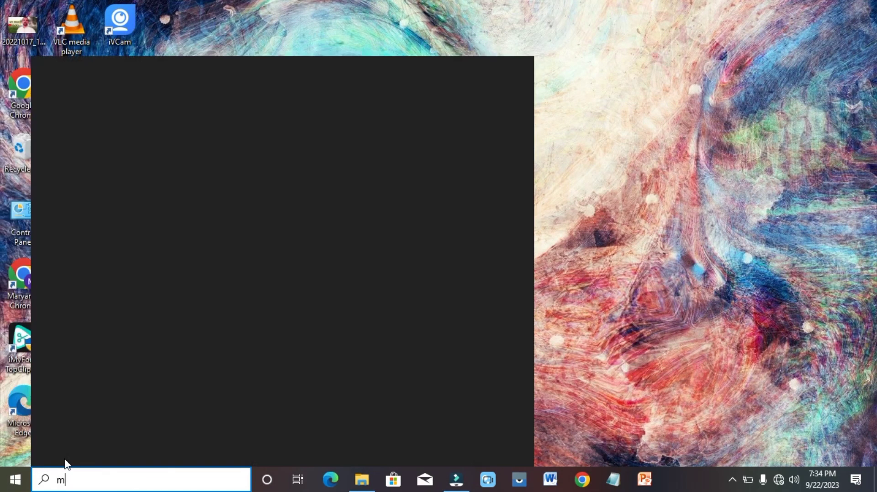
pyautogui.write('s')
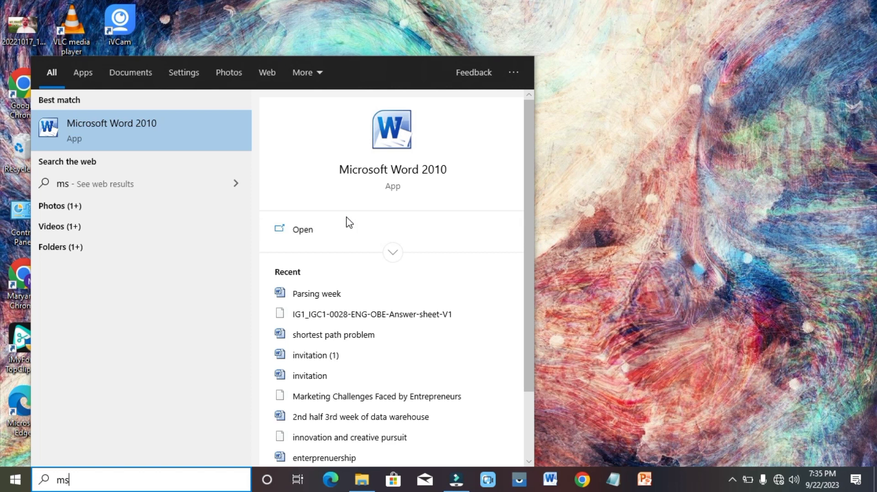
pyautogui.click(307, 233)
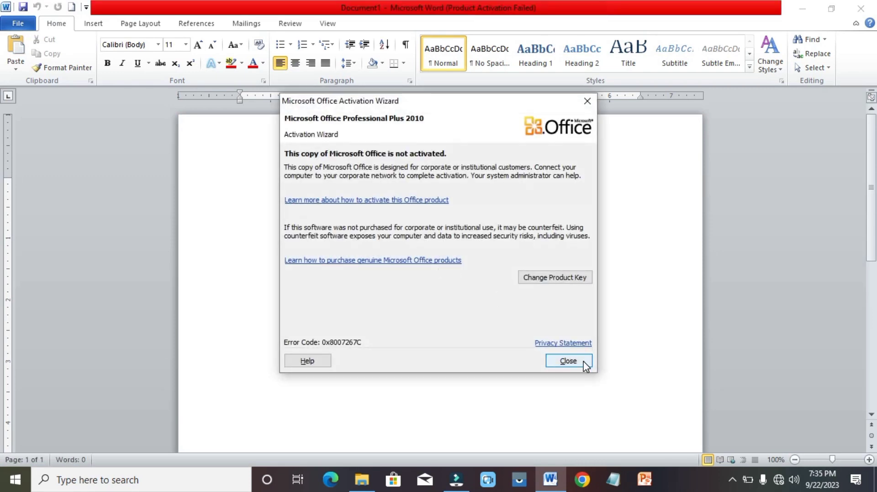
pyautogui.click(579, 361)
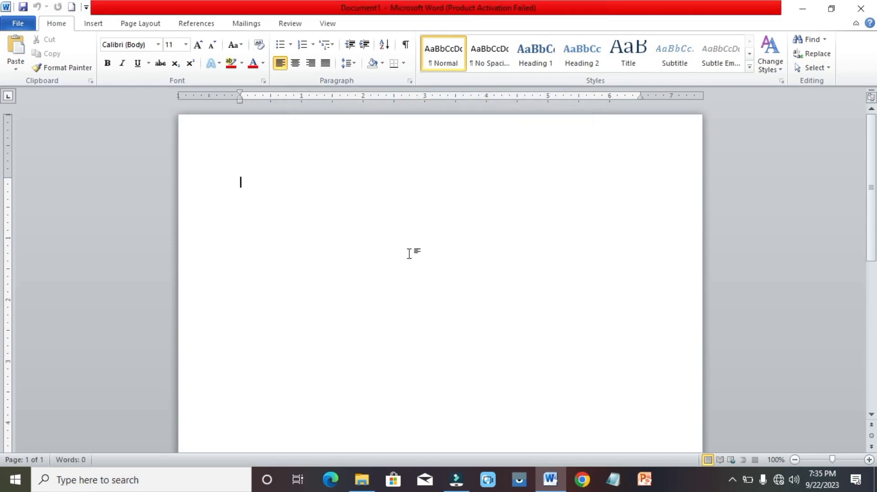
pyautogui.click(18, 25)
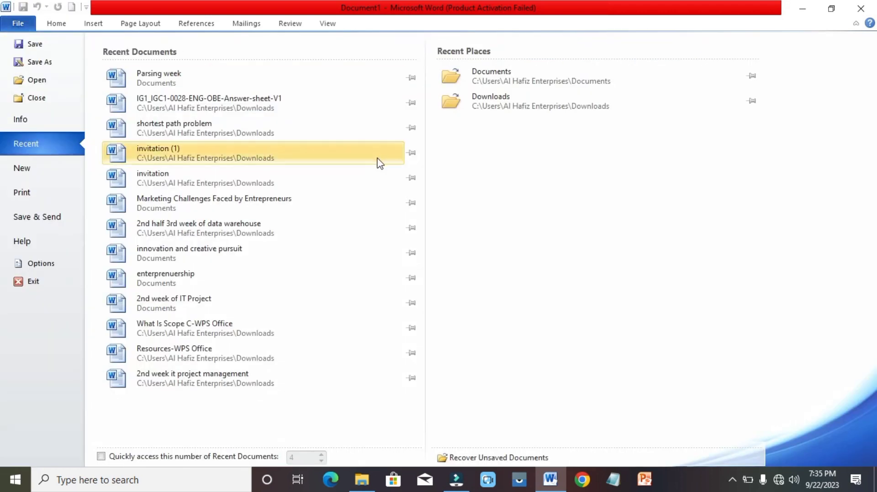
pyautogui.click(16, 23)
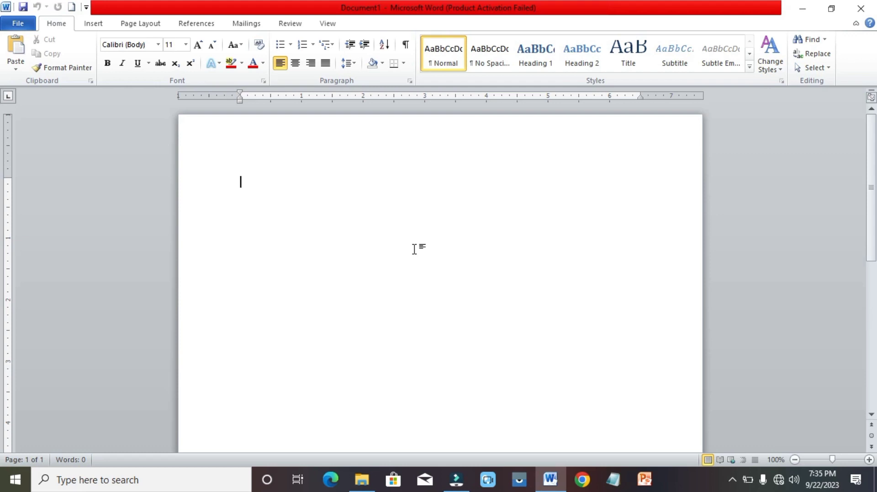
# Generate sample paragraphs in the blank document with the formula =rand().
pyautogui.write('=rand()')
pyautogui.press('Return')
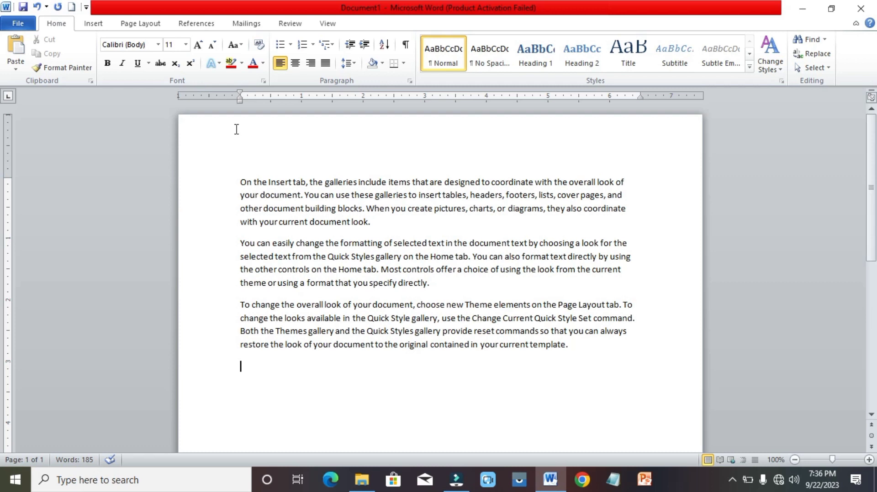
pyautogui.click(239, 182)
pyautogui.moveTo(239, 183); pyautogui.dragTo(468, 379)
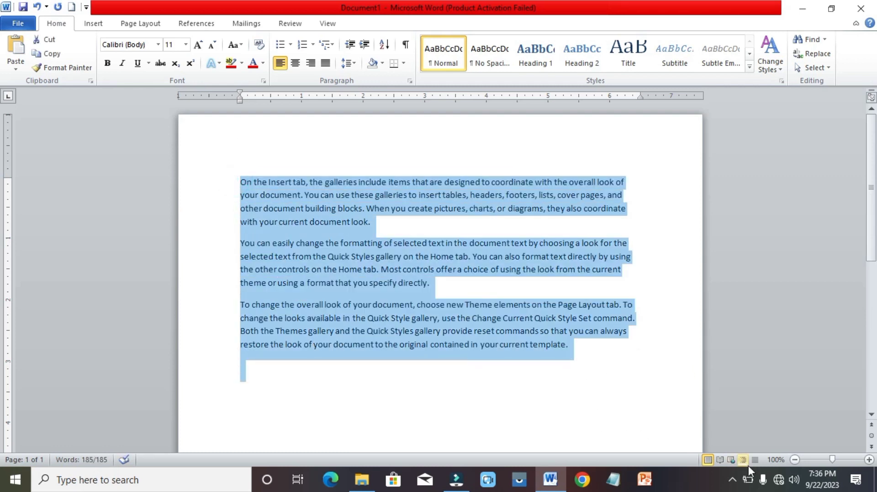
pyautogui.doubleClick(871, 460)
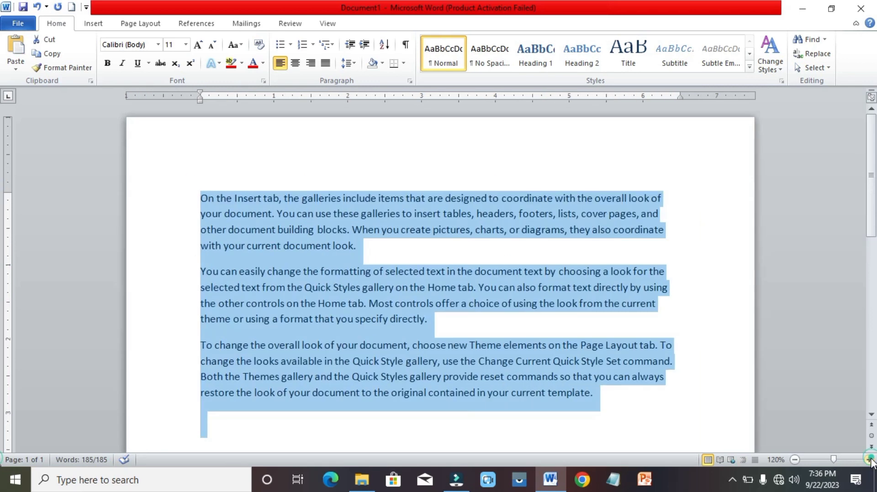
pyautogui.click(684, 322)
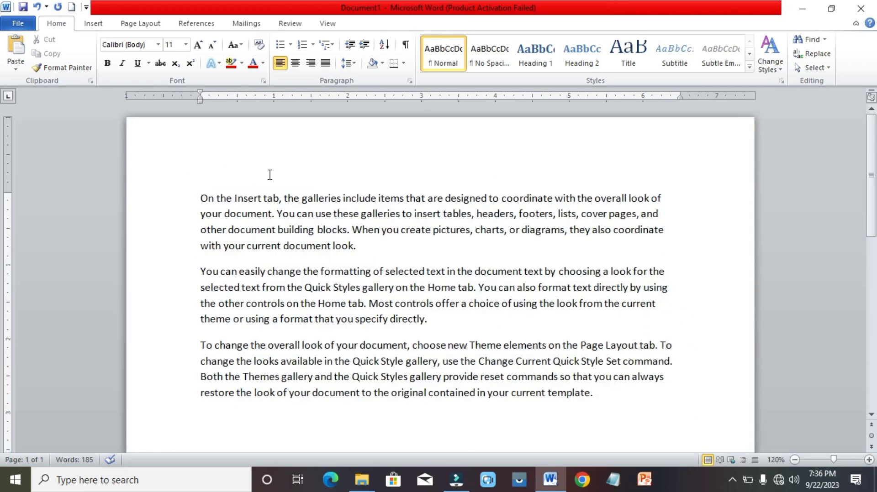
# Save the document to the Desktop as a Word Document named "file".
pyautogui.click(20, 25)
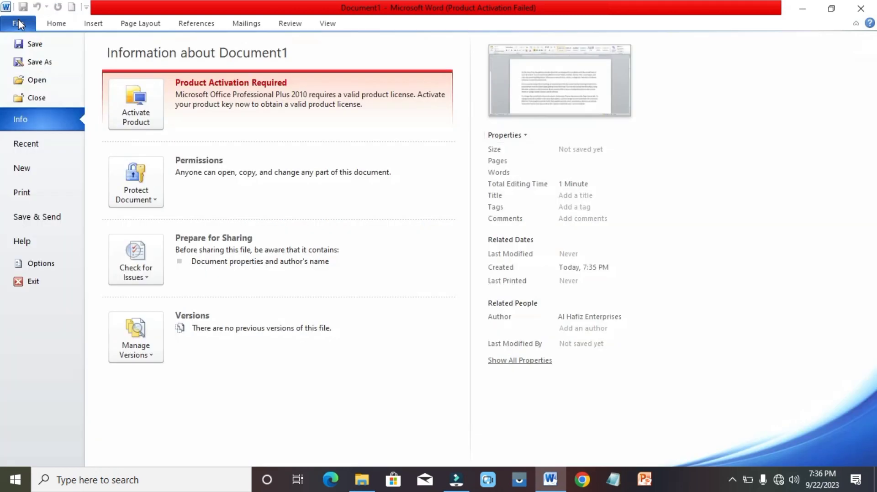
pyautogui.click(44, 47)
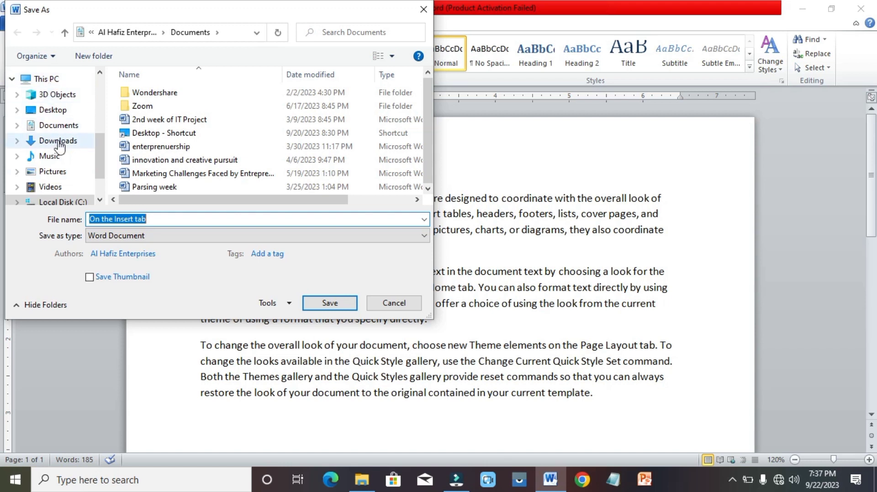
pyautogui.moveTo(100, 149); pyautogui.dragTo(98, 91)
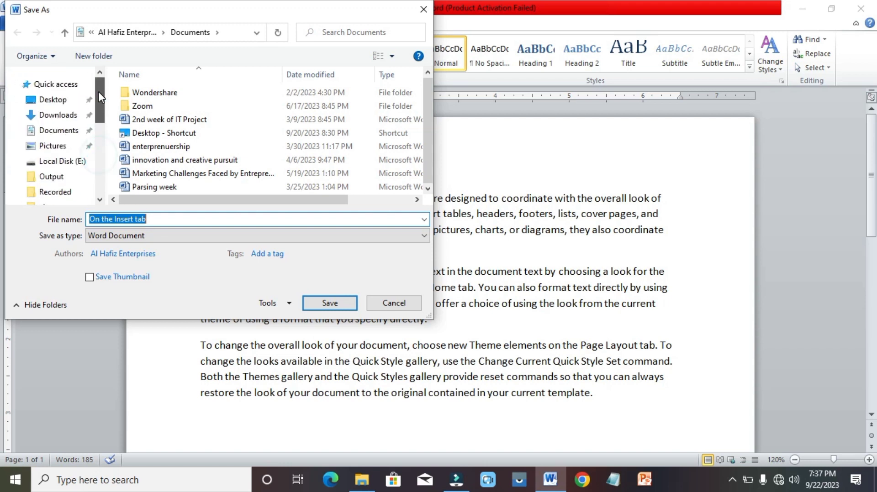
pyautogui.click(62, 104)
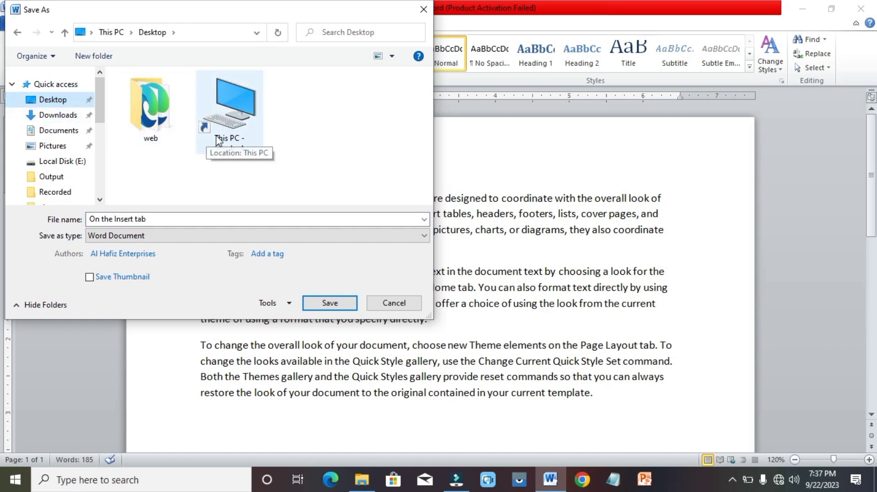
pyautogui.click(149, 219)
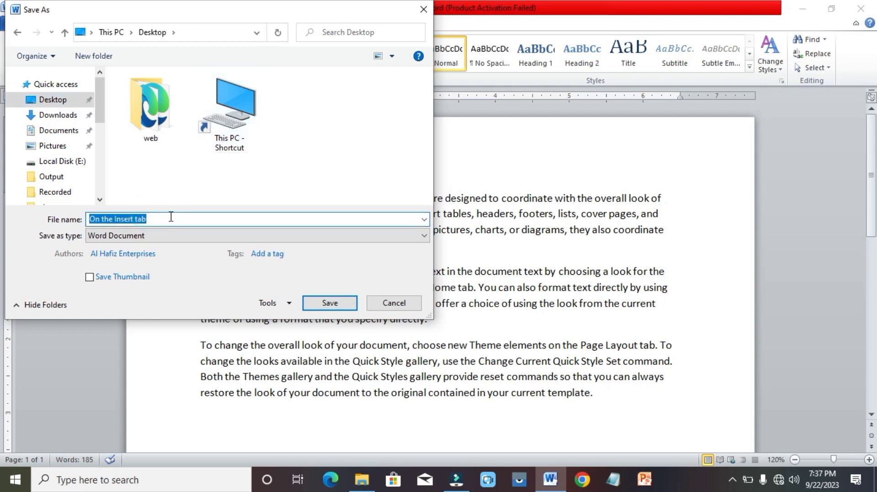
pyautogui.press('BackSpace')
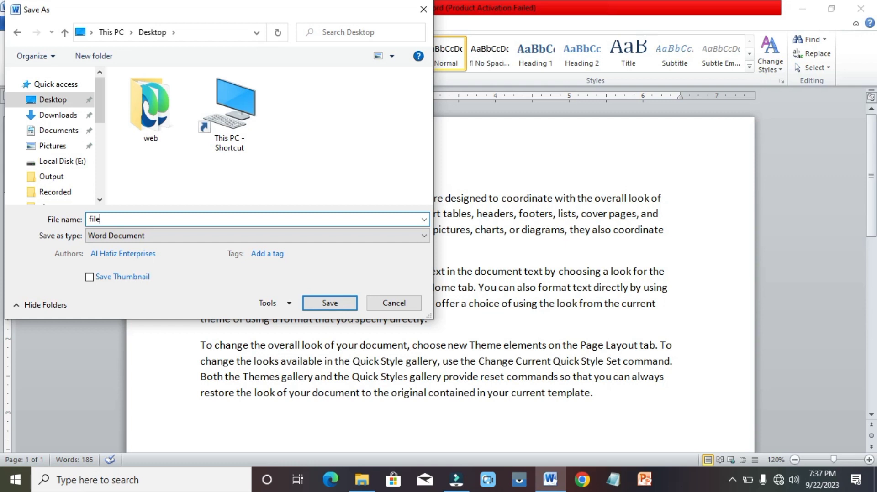
pyautogui.click(335, 305)
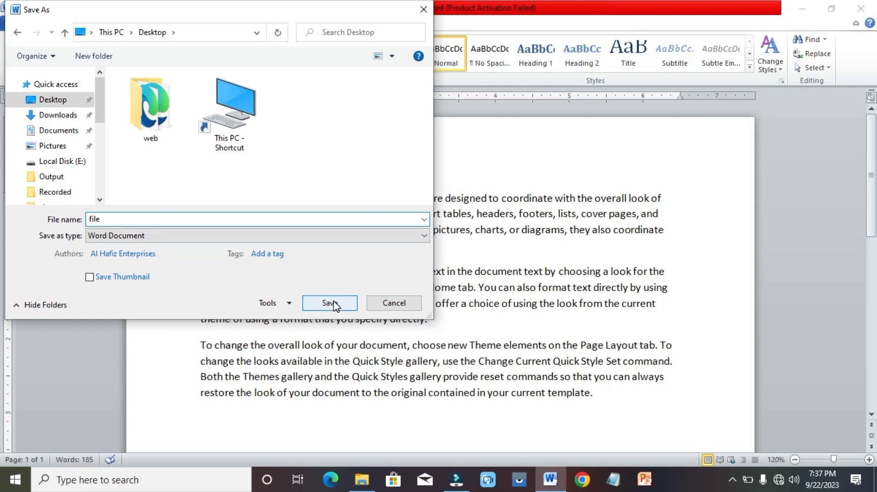
pyautogui.click(330, 303)
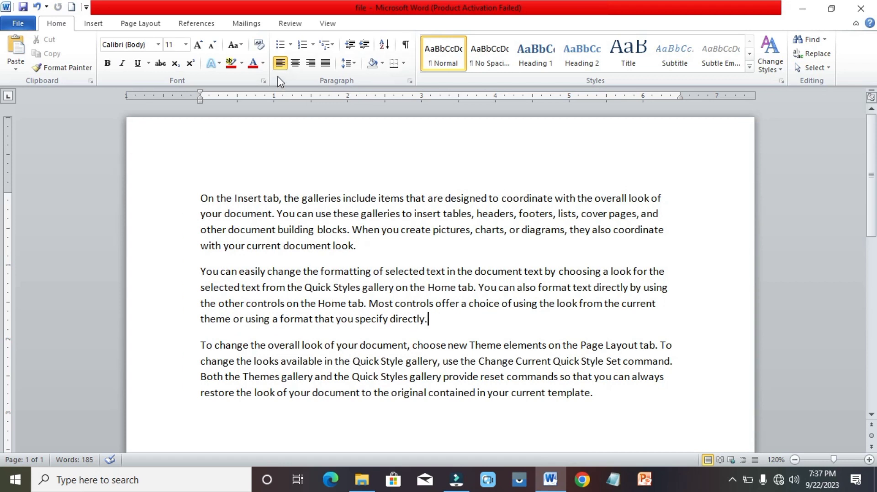
# Minimize the document window to check for the saved file on the desktop, and return to the document.
pyautogui.click(805, 8)
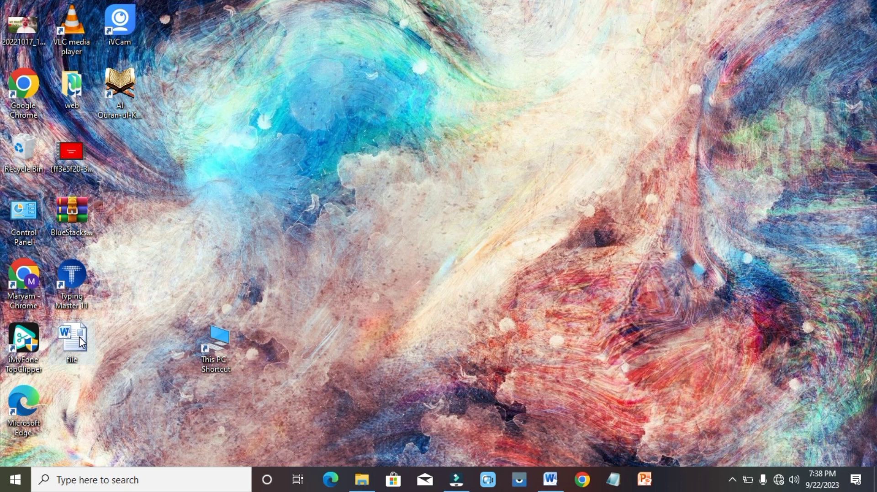
pyautogui.click(550, 480)
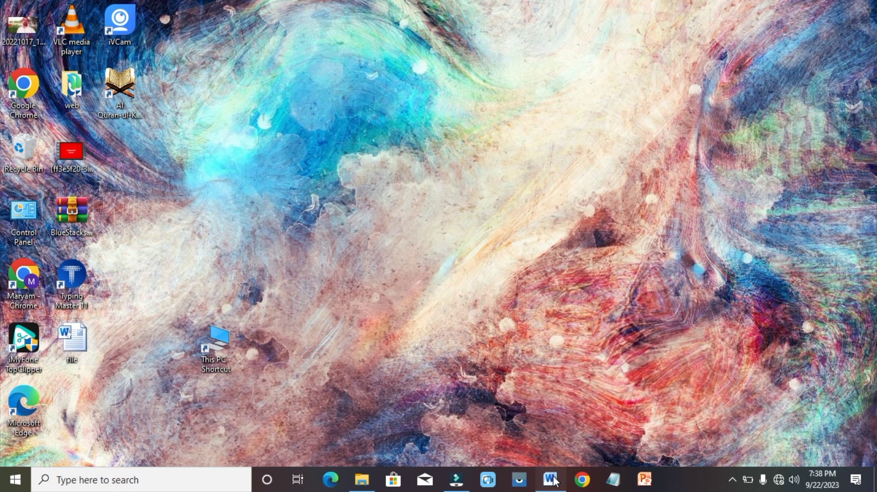
pyautogui.click(18, 25)
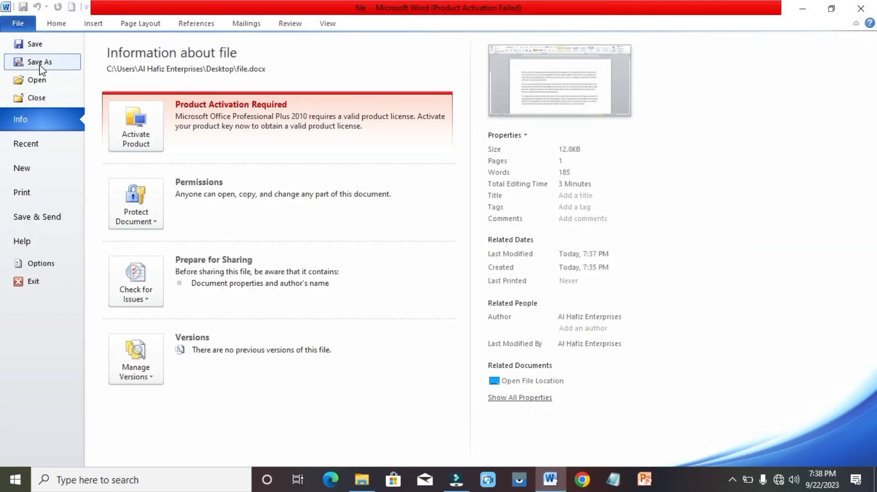
pyautogui.click(24, 19)
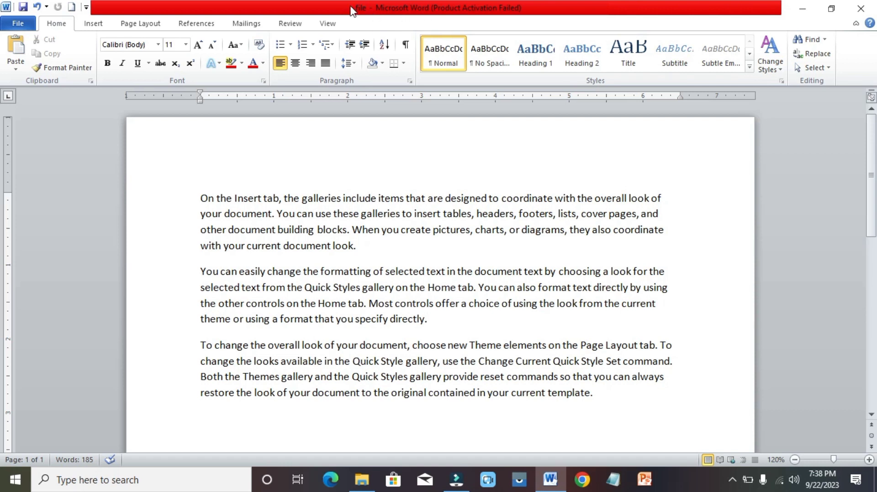
# Save a copy of the document as a Word Document named "file2" on Local Disk (E:).
pyautogui.click(21, 26)
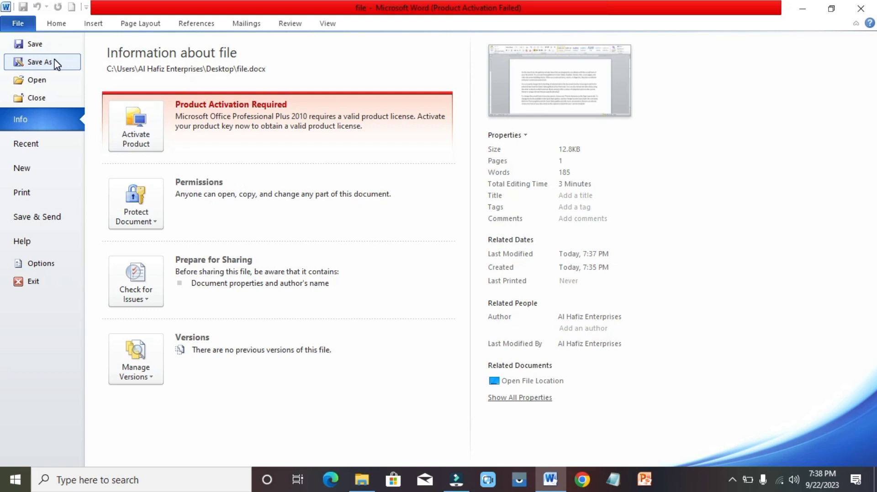
pyautogui.click(51, 61)
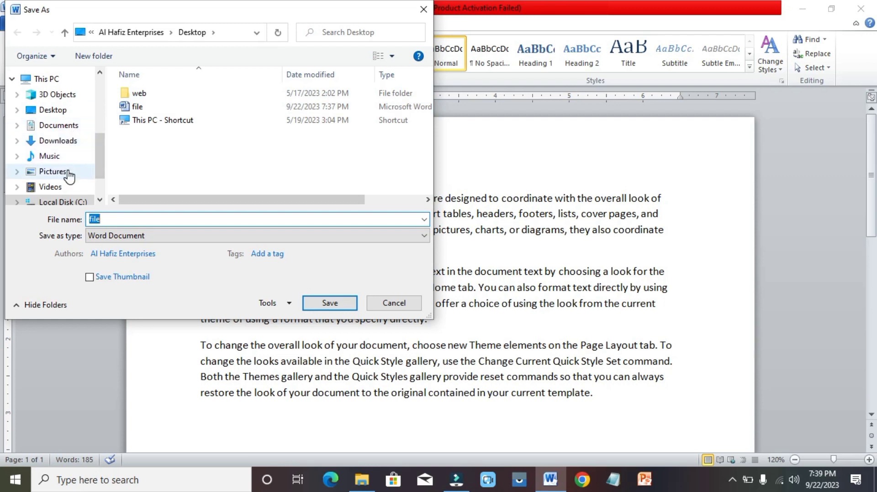
pyautogui.click(59, 79)
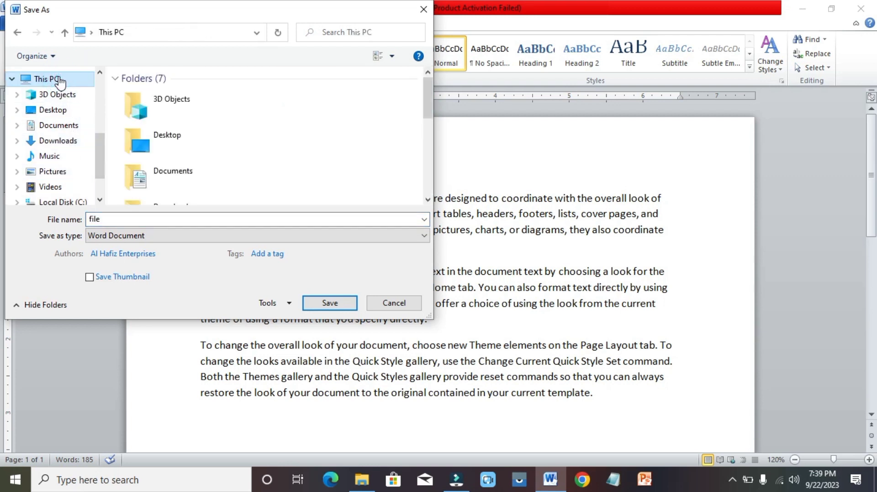
pyautogui.scroll(-5, 304, 153)
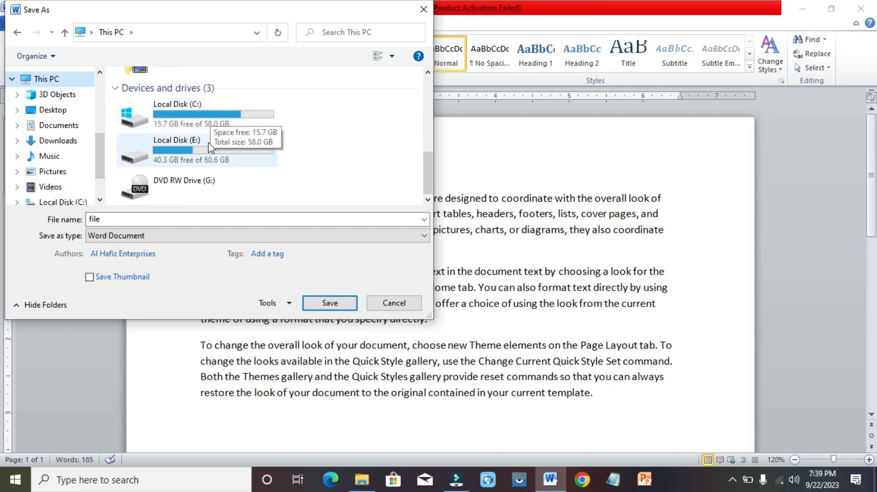
pyautogui.doubleClick(201, 155)
pyautogui.scroll(-2, 292, 147)
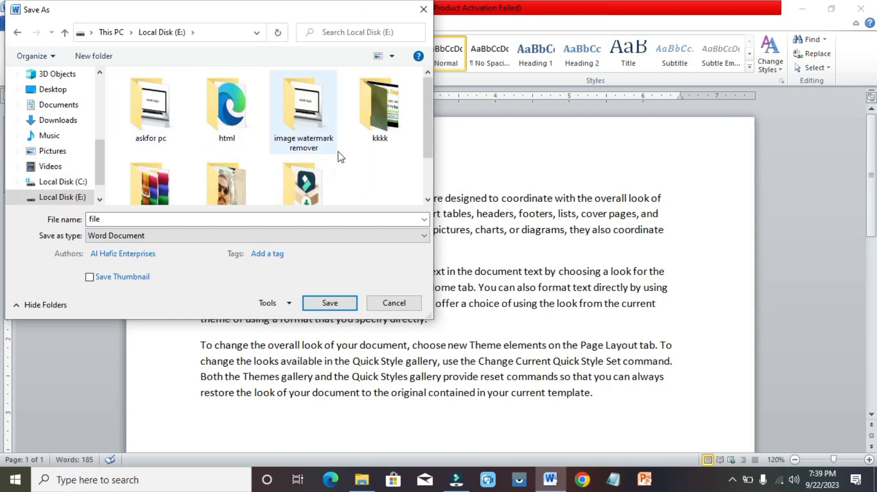
pyautogui.doubleClick(102, 218)
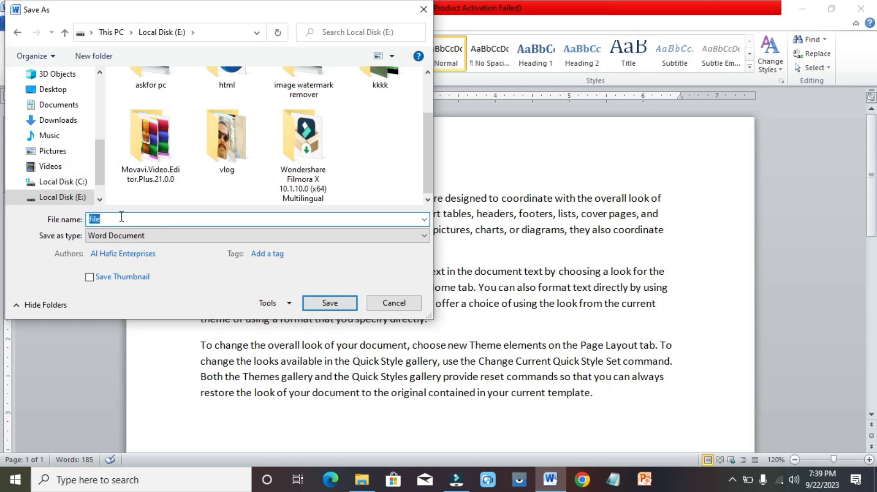
pyautogui.click(121, 218)
pyautogui.write('2')
pyautogui.click(330, 304)
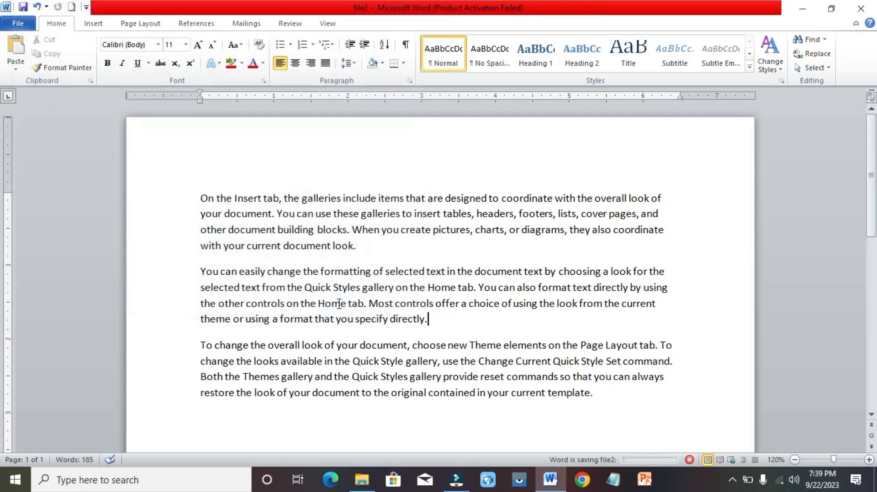
# Look for file2 on Local Disk (E:) in File Explorer, and return to the Word document.
pyautogui.click(802, 8)
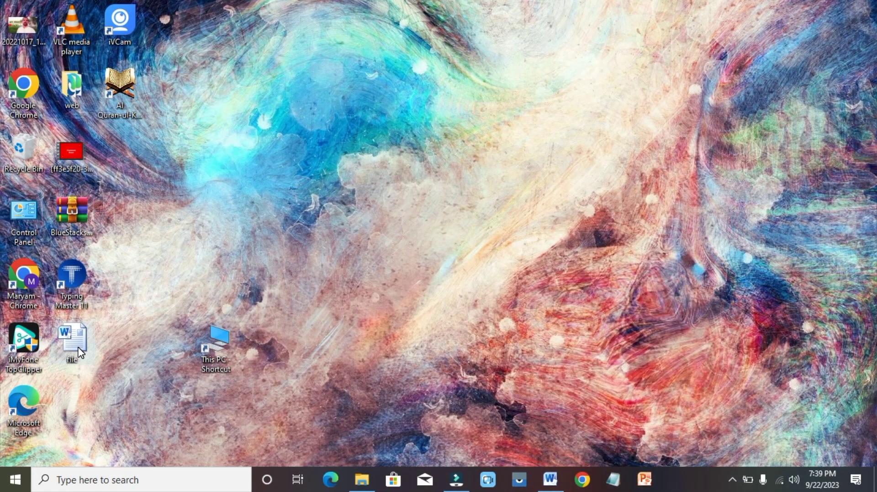
pyautogui.doubleClick(227, 342)
pyautogui.click(421, 152)
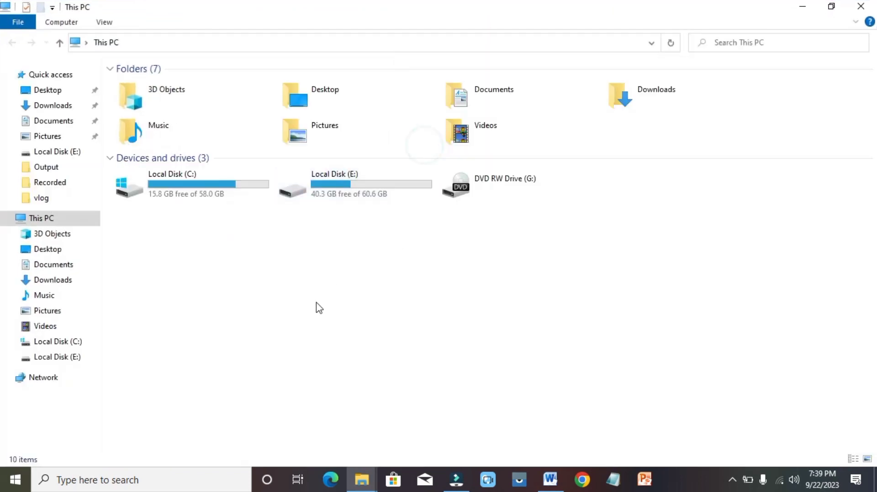
pyautogui.doubleClick(365, 190)
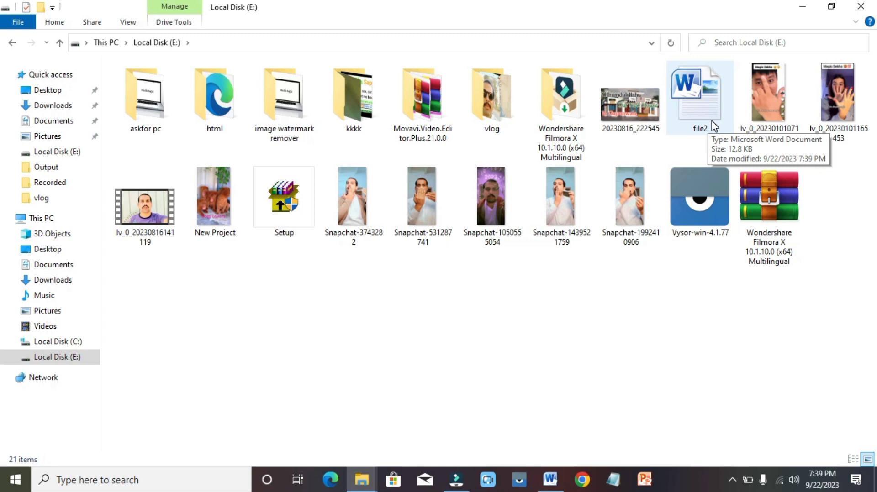
pyautogui.click(802, 7)
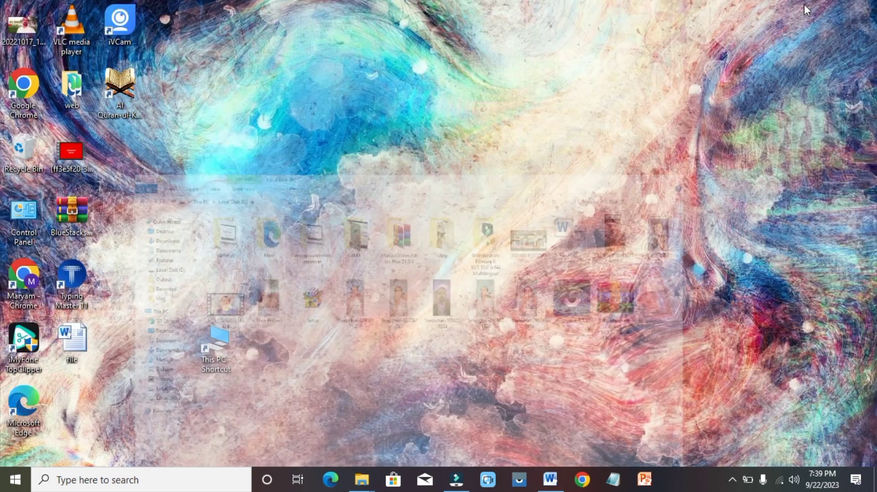
pyautogui.click(547, 480)
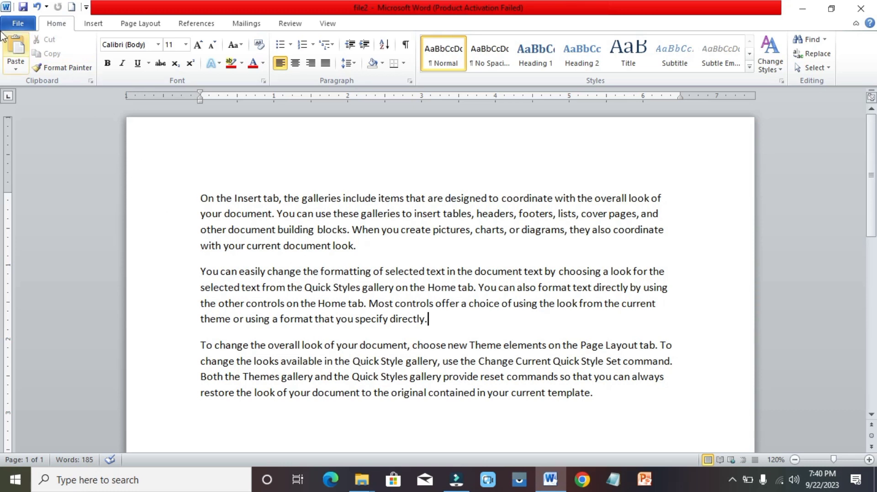
pyautogui.click(17, 23)
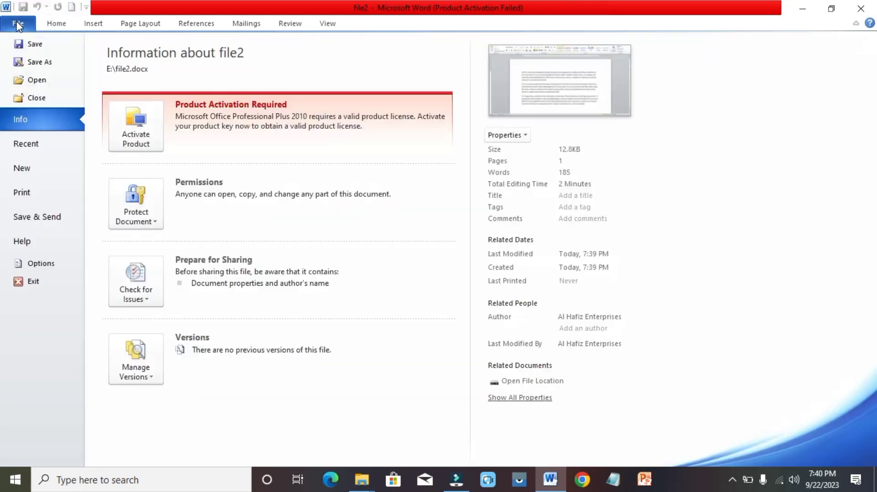
pyautogui.click(31, 67)
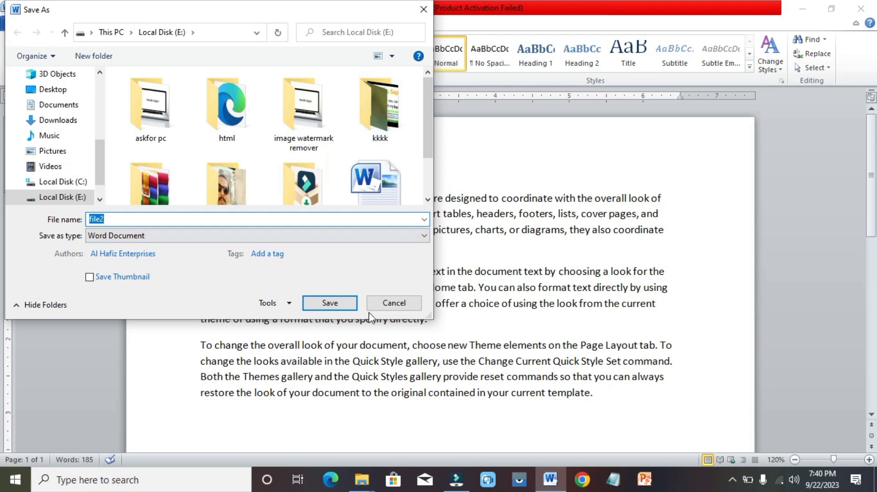
pyautogui.click(391, 304)
# Make all three paragraphs bold and increase their font size to 12.
pyautogui.moveTo(199, 199); pyautogui.dragTo(613, 409)
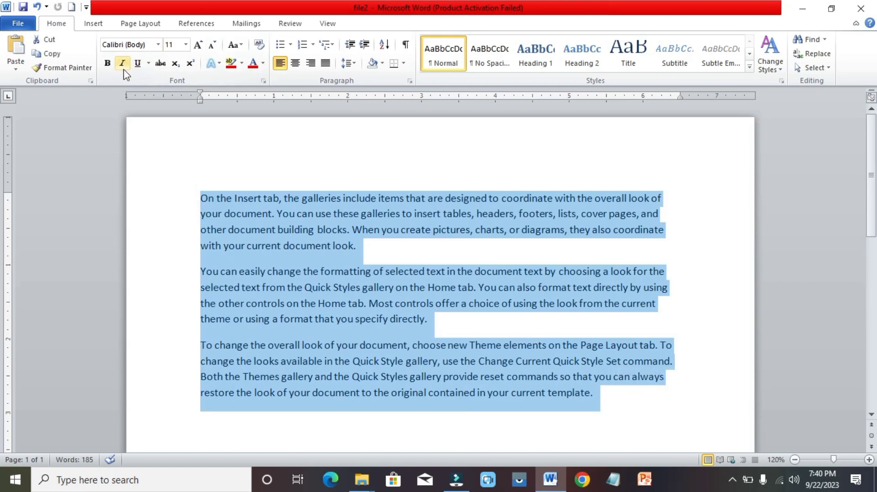
pyautogui.click(108, 63)
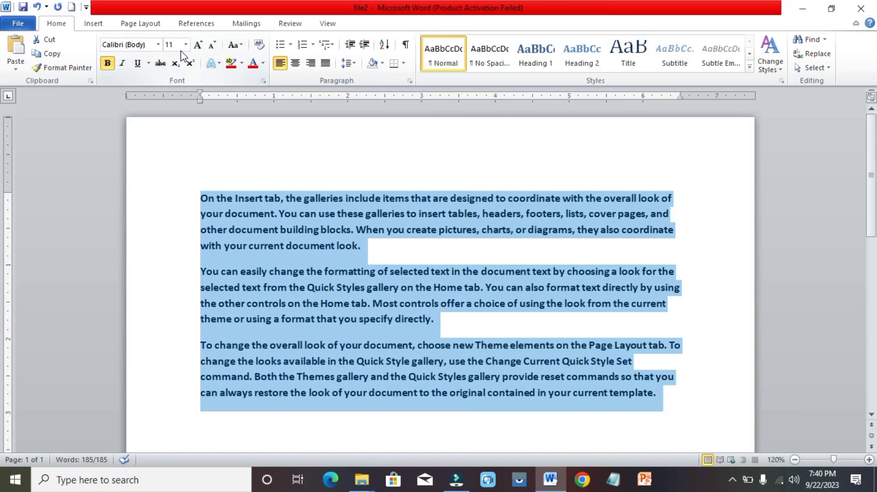
pyautogui.click(198, 45)
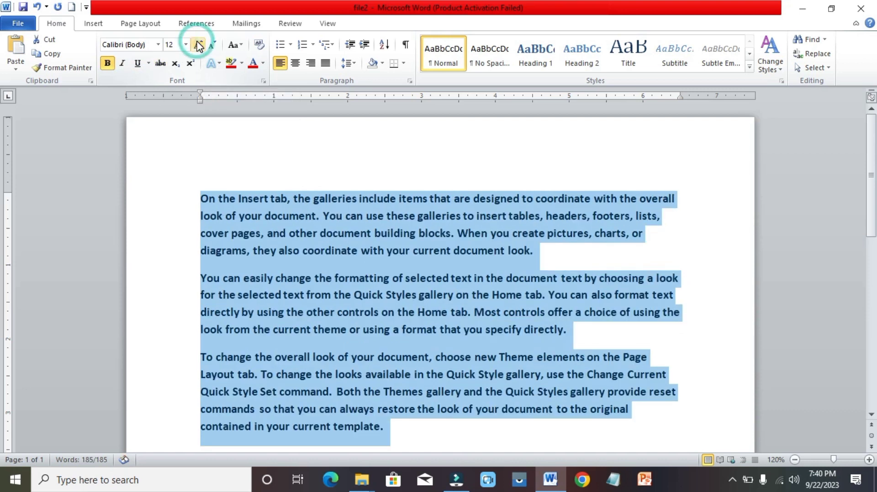
# Color the text of all three paragraphs standard Blue and highlight it in Bright Green.
pyautogui.click(263, 65)
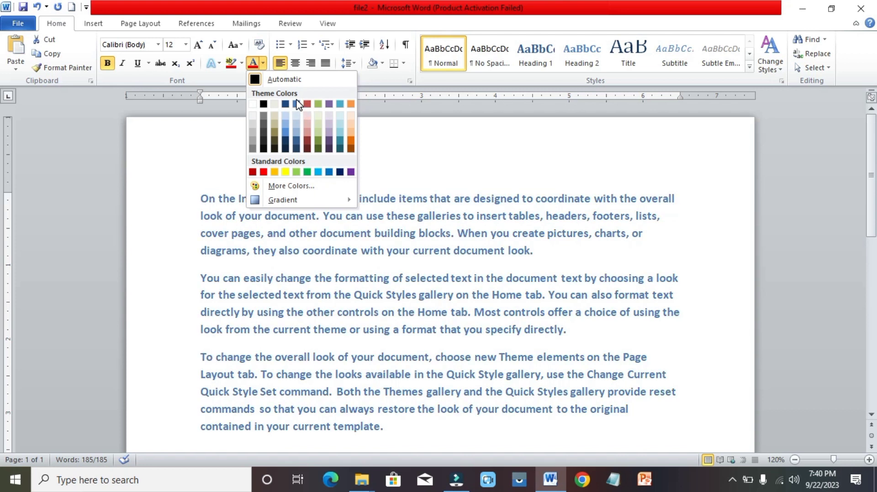
pyautogui.click(329, 173)
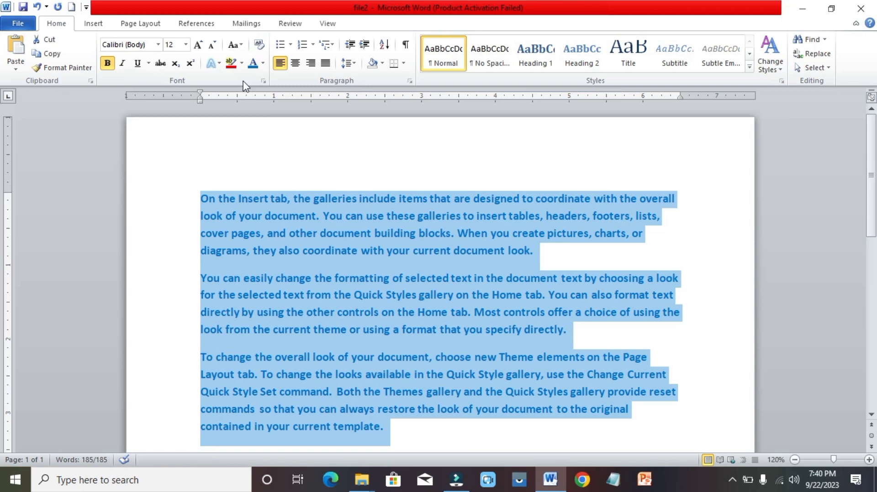
pyautogui.click(242, 63)
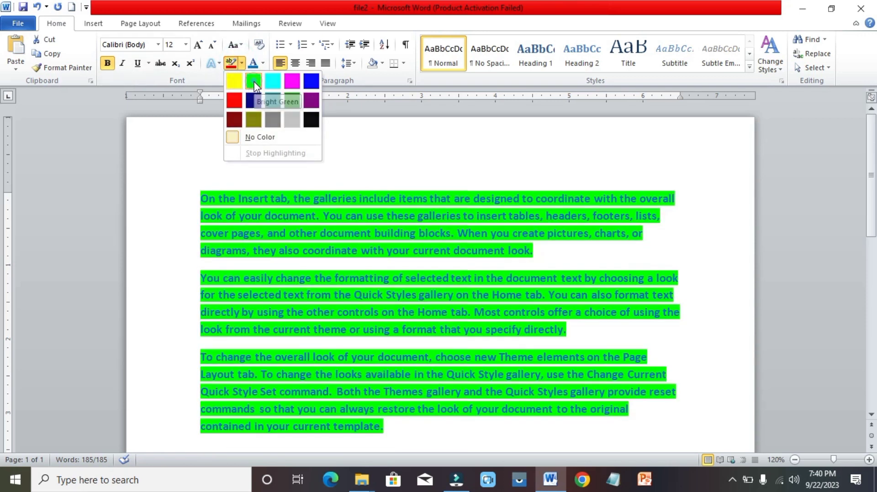
pyautogui.click(254, 81)
pyautogui.click(395, 148)
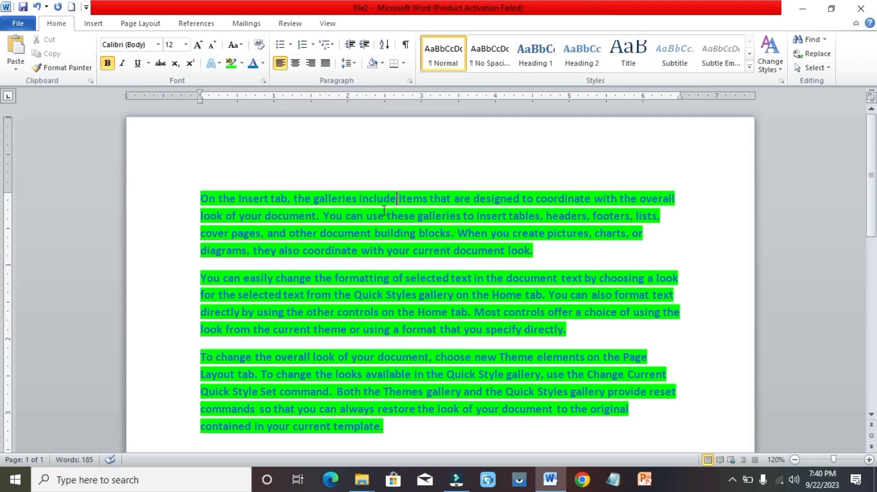
# Save the formatted document to the Desktop as a PDF named "file".
pyautogui.click(25, 26)
pyautogui.click(34, 61)
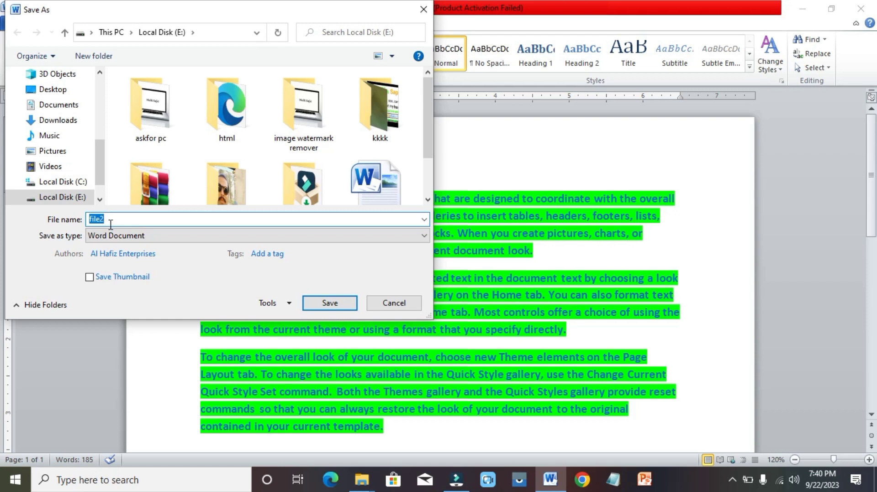
pyautogui.click(119, 223)
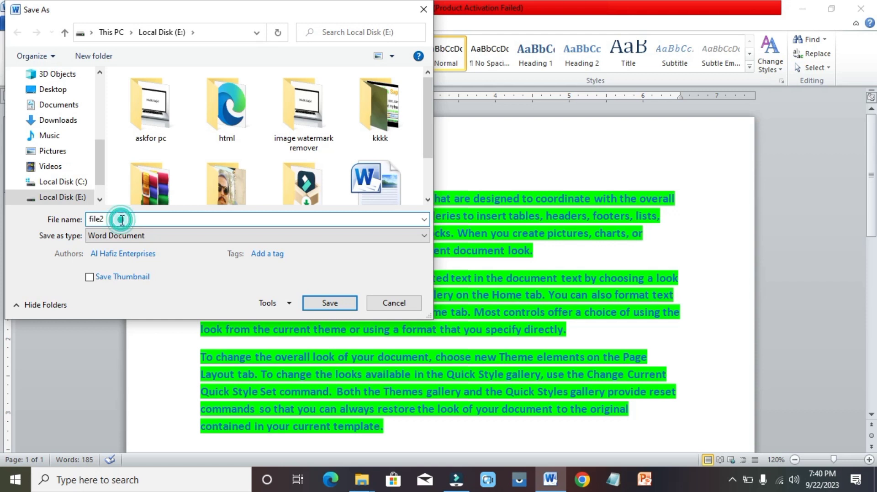
pyautogui.press('BackSpace')
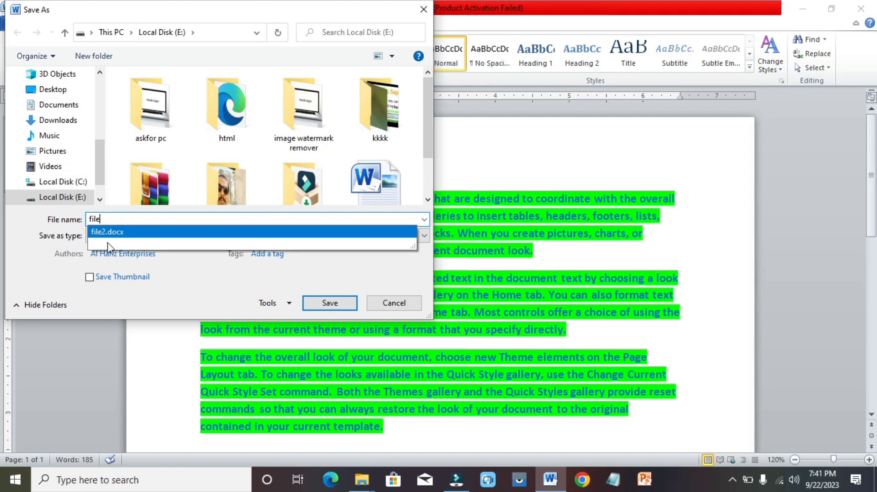
pyautogui.click(142, 218)
pyautogui.click(171, 219)
pyautogui.click(239, 266)
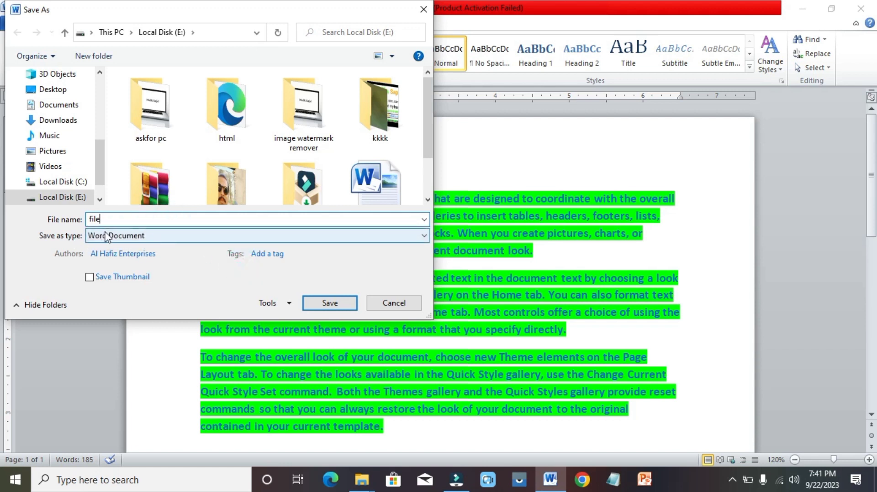
pyautogui.click(404, 237)
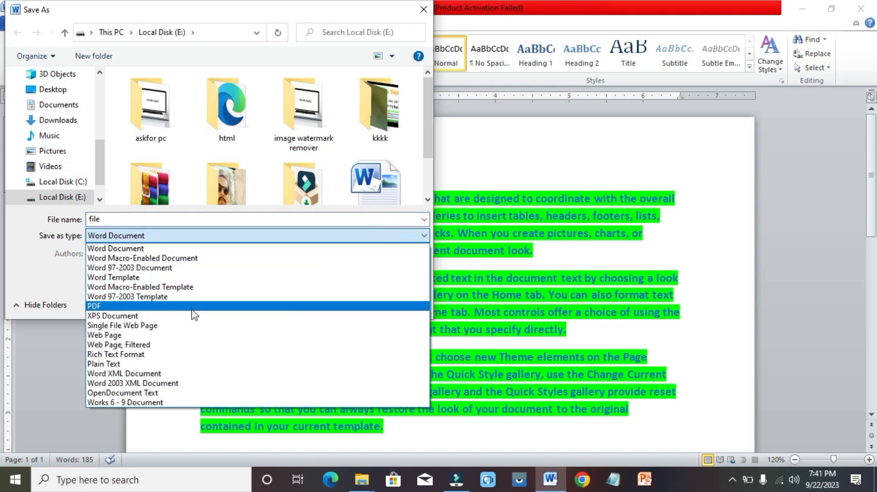
pyautogui.click(110, 307)
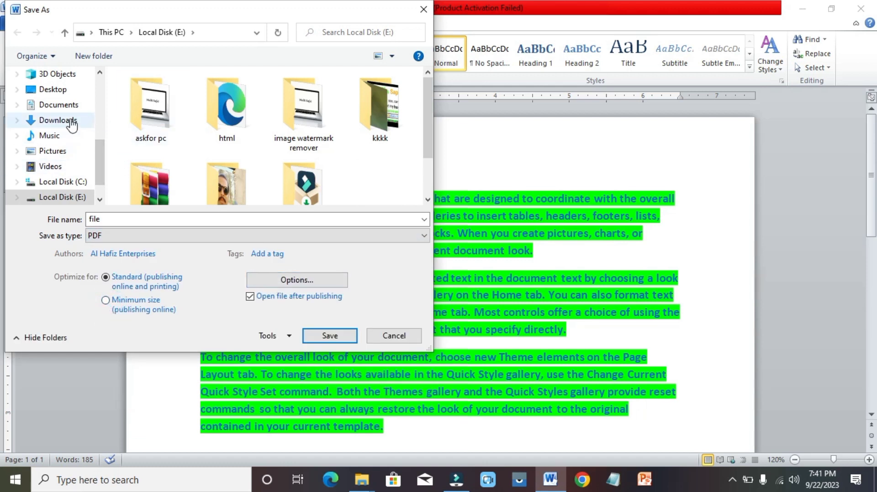
pyautogui.scroll(1, 70, 104)
pyautogui.click(68, 147)
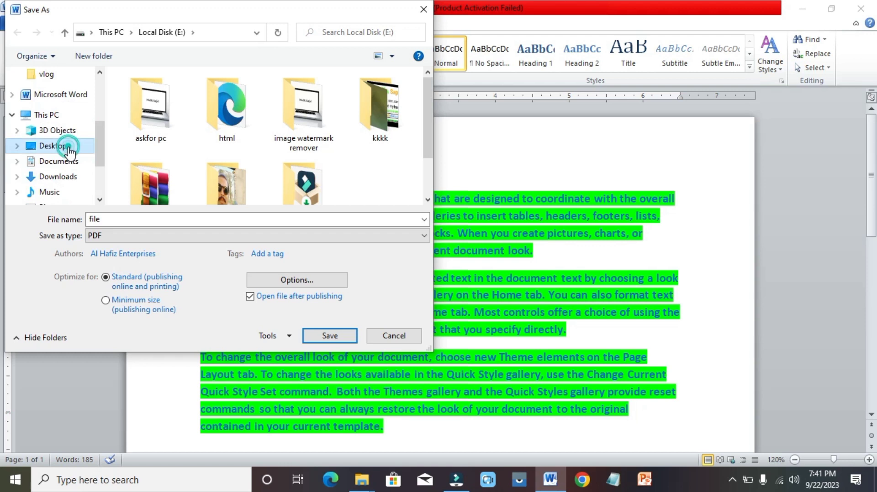
pyautogui.click(323, 336)
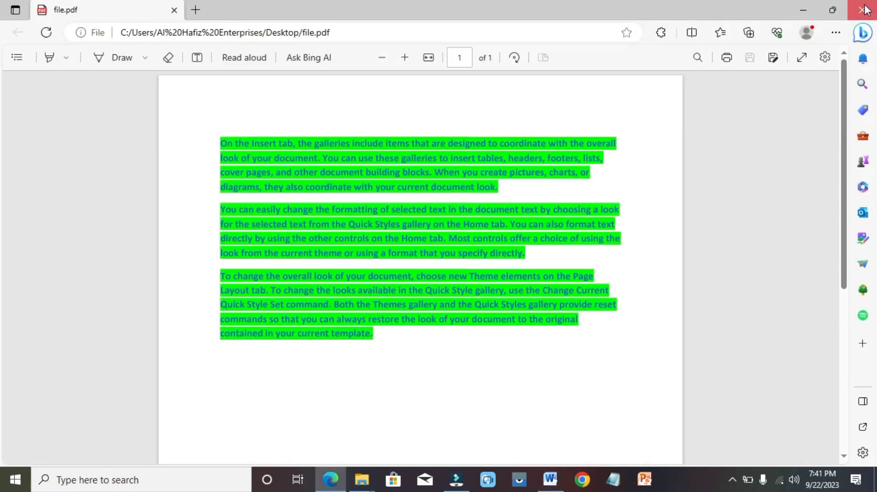
# Compare the Word and PDF versions of "file" by opening each from the desktop, leaving the Word window minimized and the PDF closed.
pyautogui.click(872, 9)
pyautogui.click(805, 7)
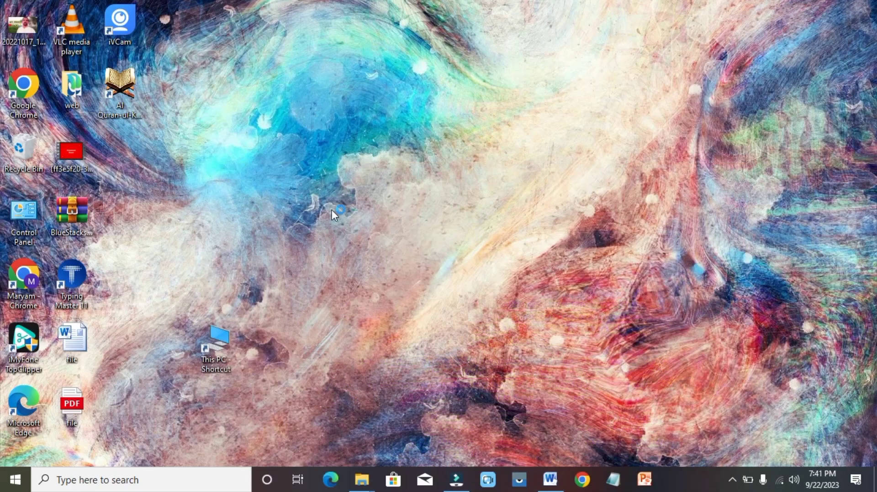
pyautogui.doubleClick(79, 350)
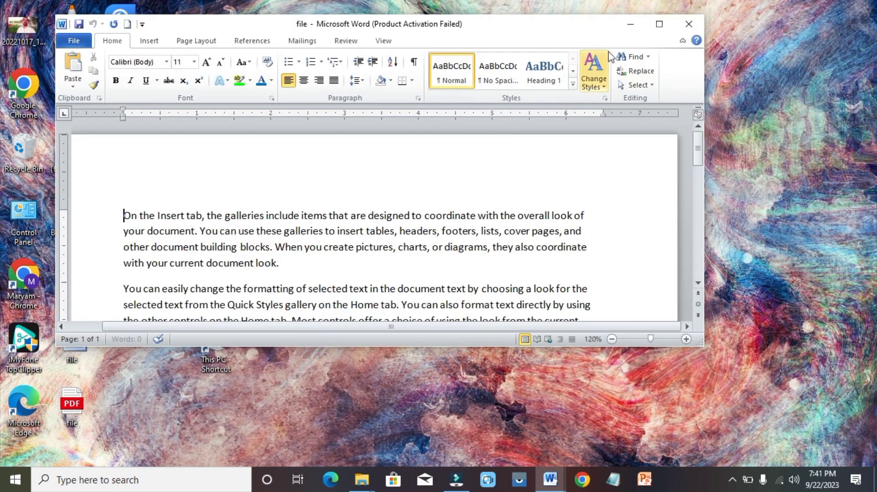
pyautogui.click(659, 24)
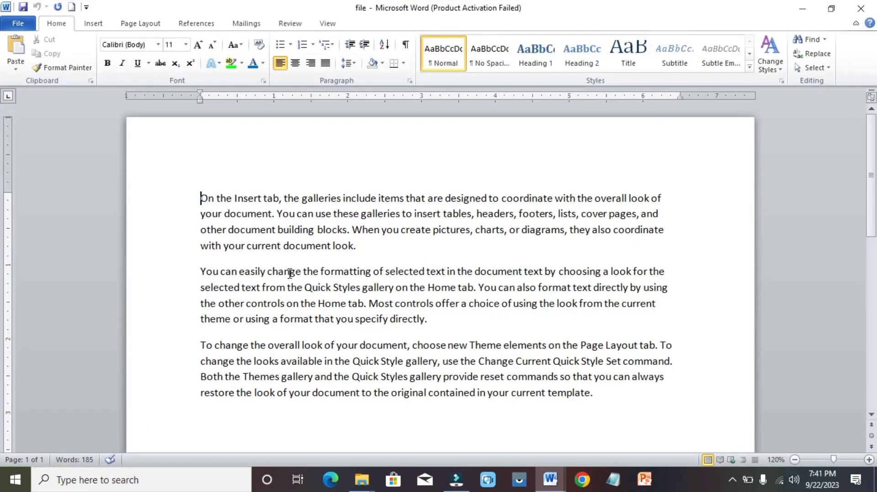
pyautogui.click(805, 8)
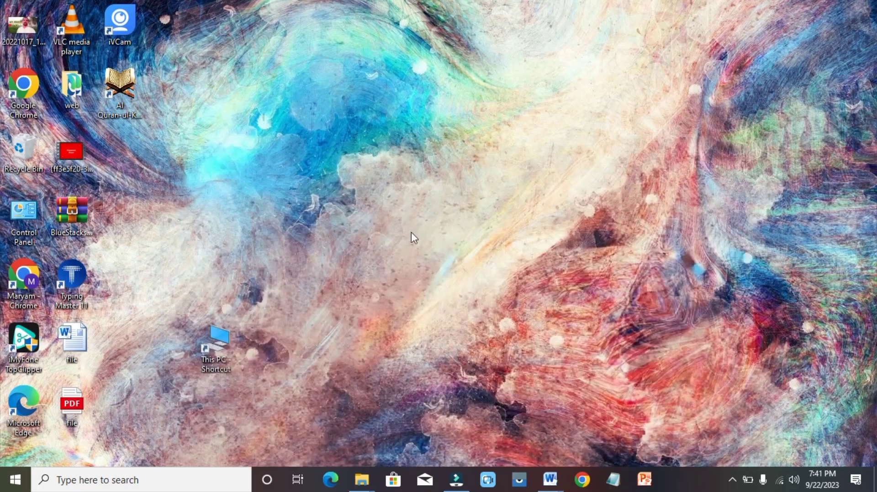
pyautogui.doubleClick(72, 404)
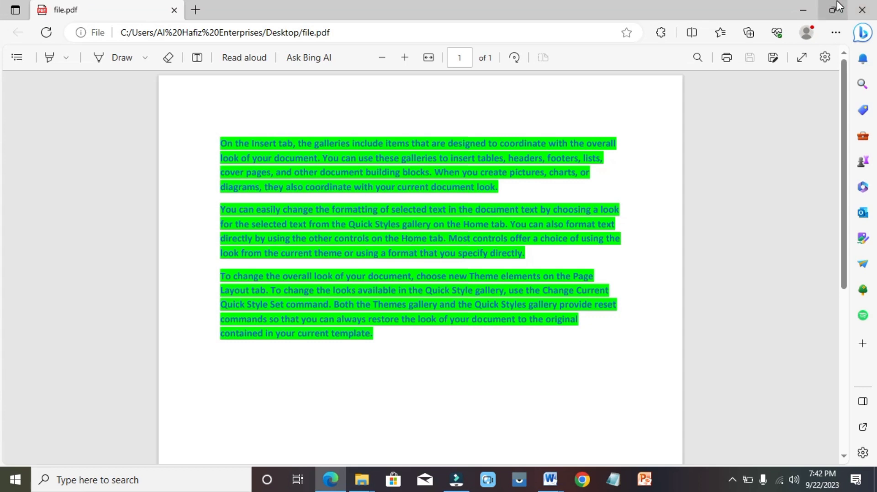
pyautogui.click(867, 10)
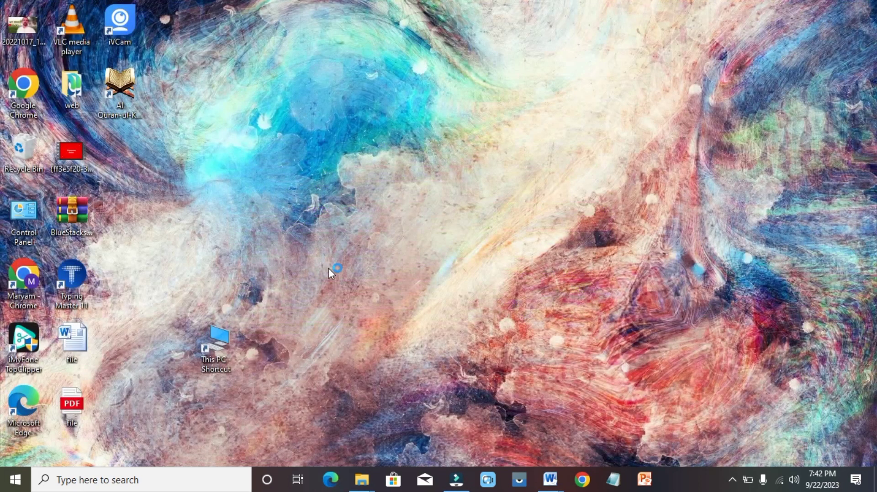
# Bring up the "file" document and open the Word document "Parsing week" from the Documents folder.
pyautogui.moveTo(551, 480)
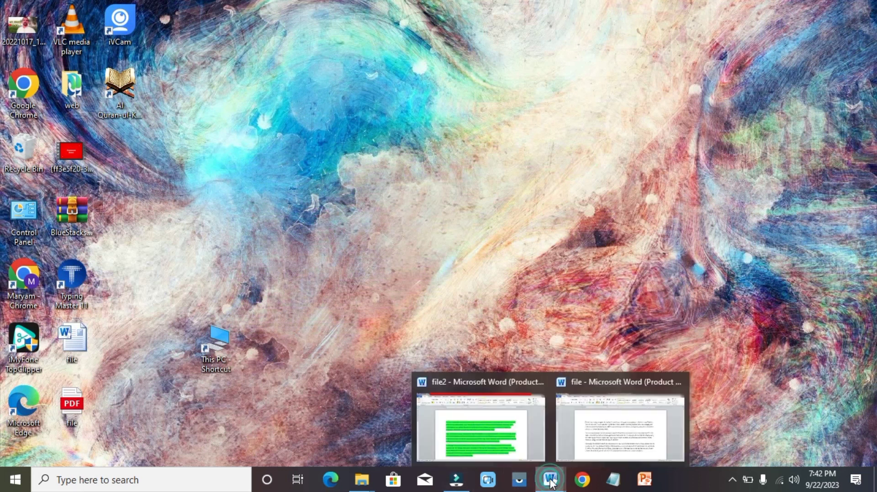
pyautogui.click(603, 423)
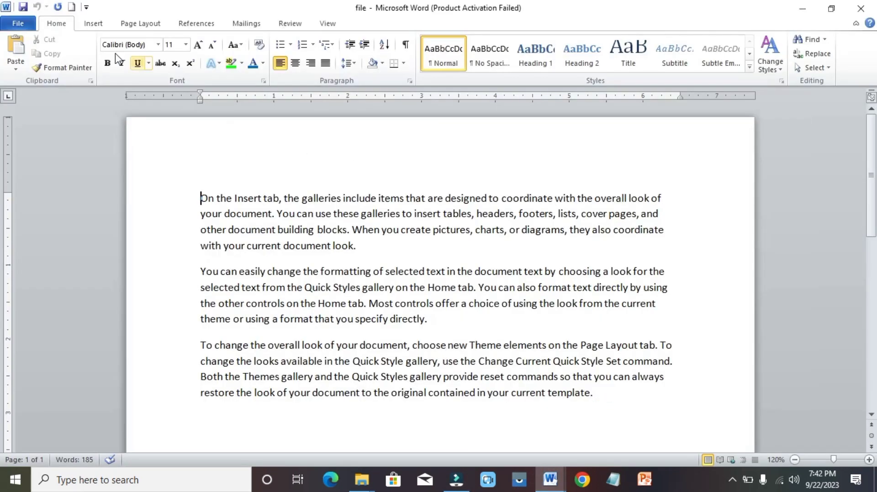
pyautogui.click(18, 23)
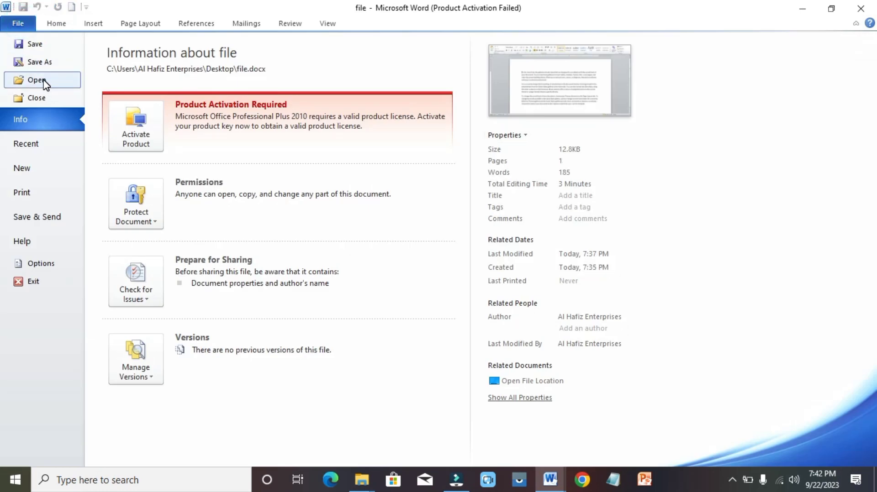
pyautogui.click(44, 81)
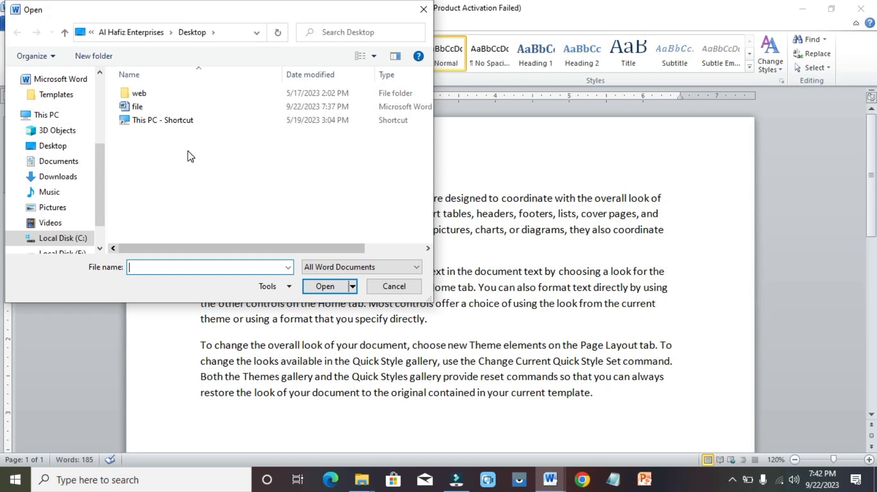
pyautogui.click(50, 163)
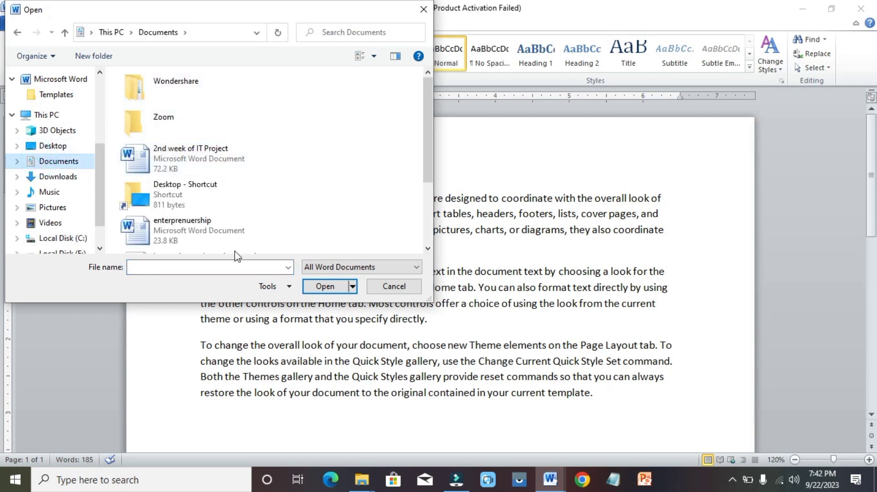
pyautogui.click(187, 267)
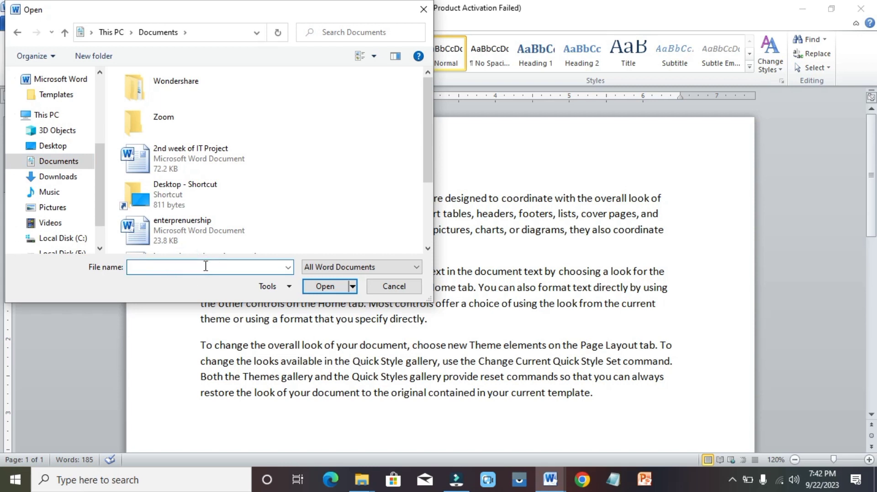
pyautogui.moveTo(428, 152); pyautogui.dragTo(423, 221)
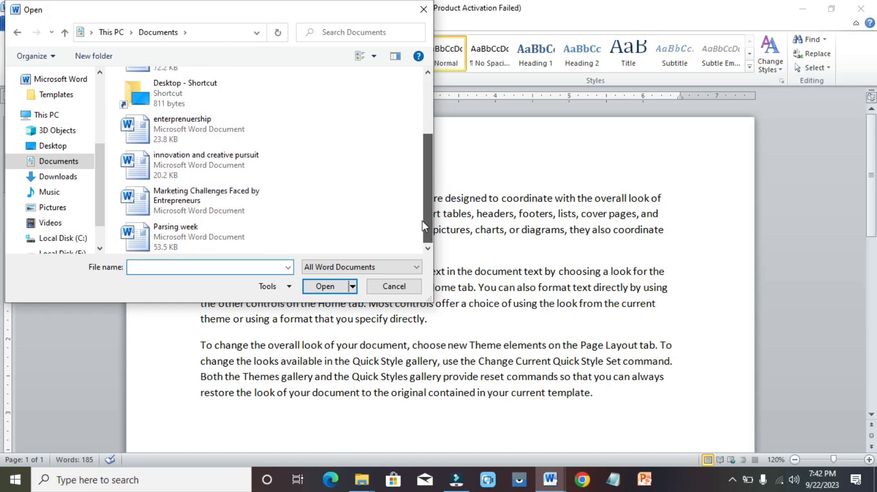
pyautogui.click(178, 241)
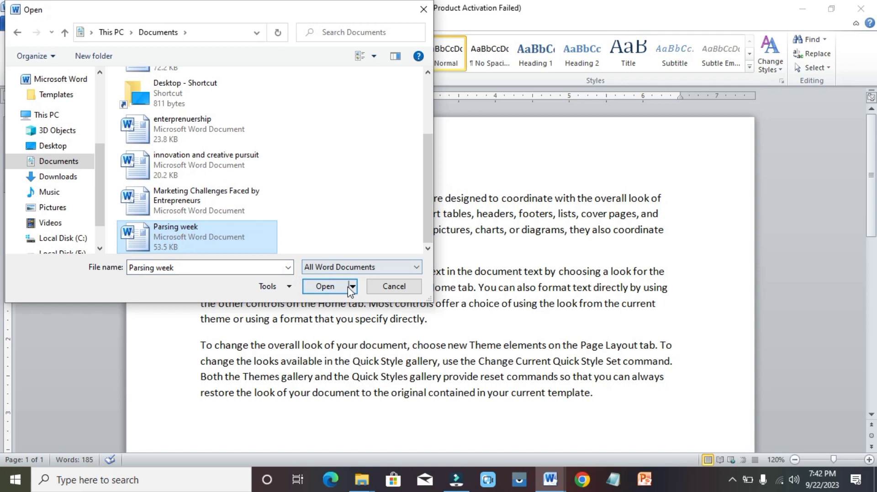
pyautogui.click(330, 288)
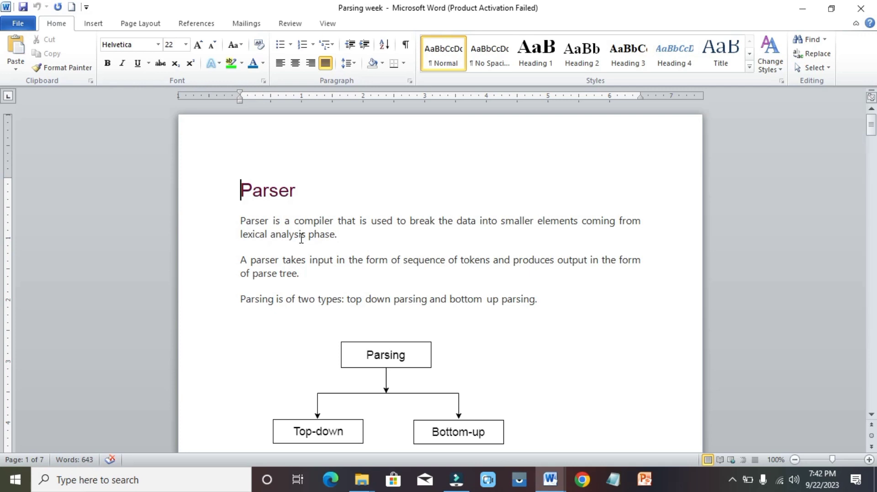
# Close the "file" document and the "Parsing week" document.
pyautogui.moveTo(550, 482)
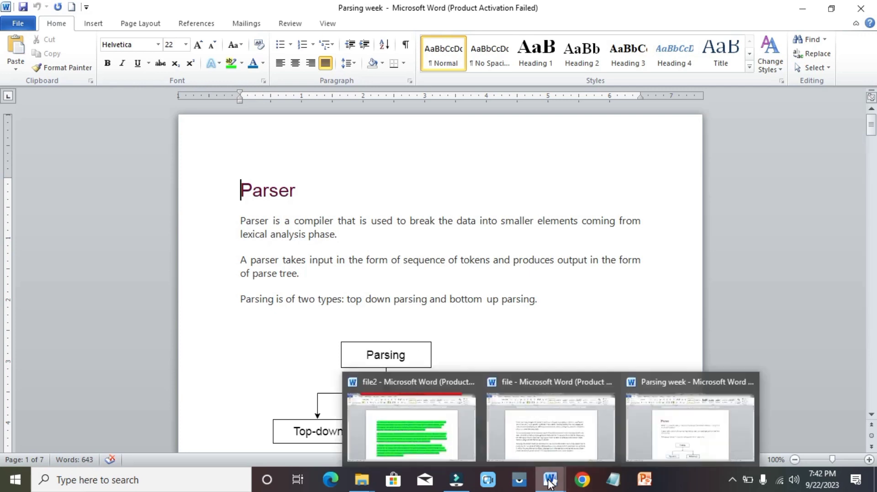
pyautogui.click(546, 434)
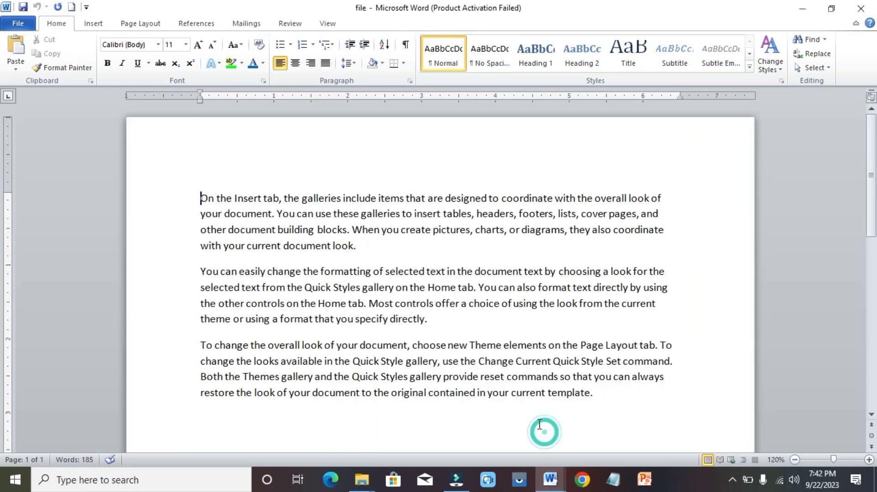
pyautogui.click(18, 23)
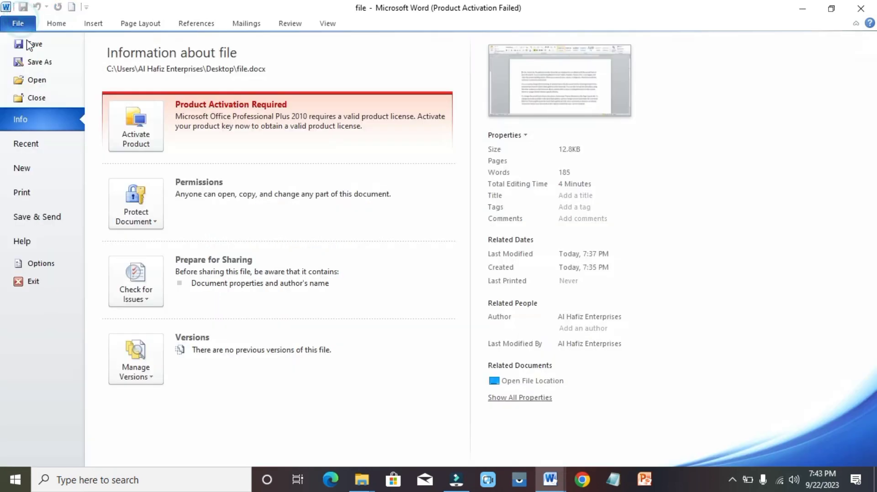
pyautogui.click(36, 100)
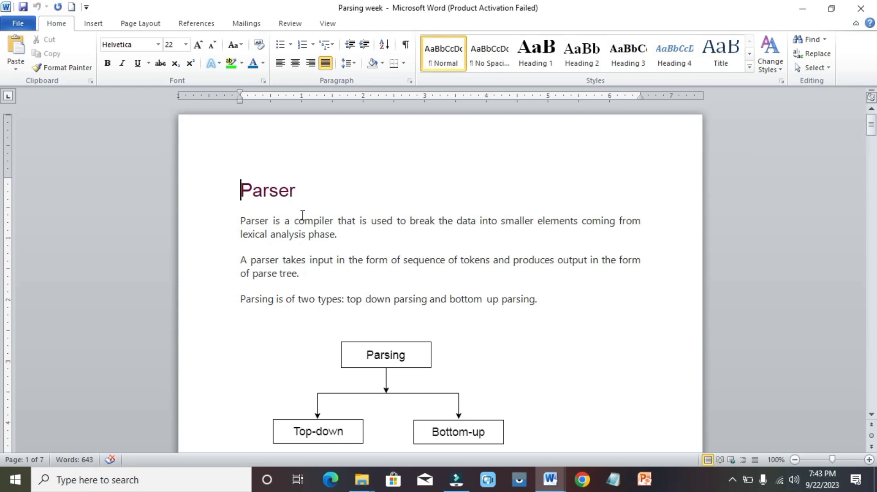
pyautogui.click(15, 23)
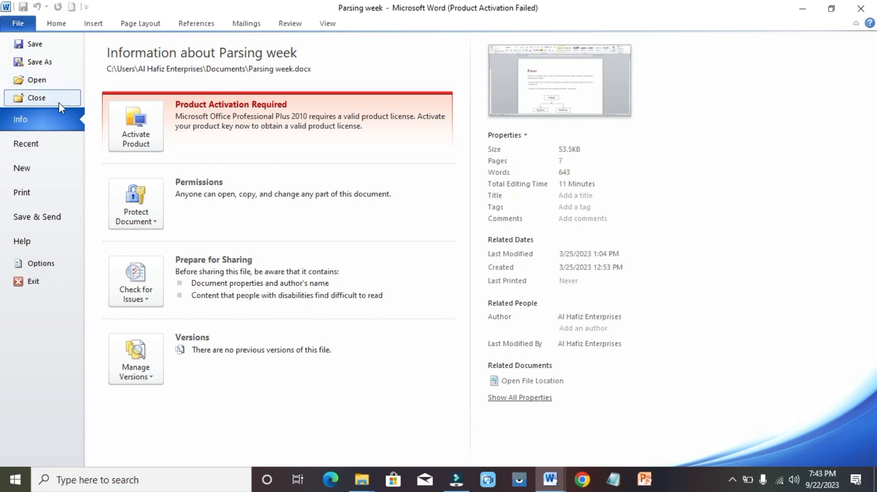
pyautogui.click(45, 99)
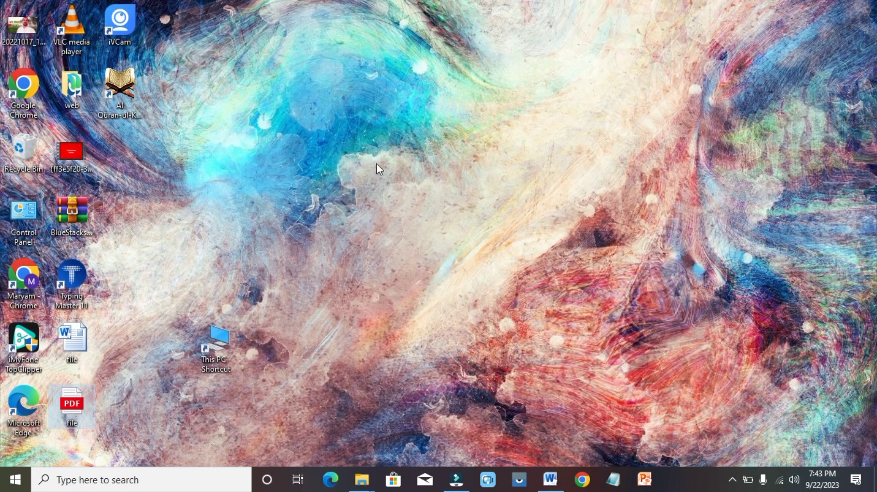
# Restore file2 and examine its document information and the list of recent documents.
pyautogui.click(550, 479)
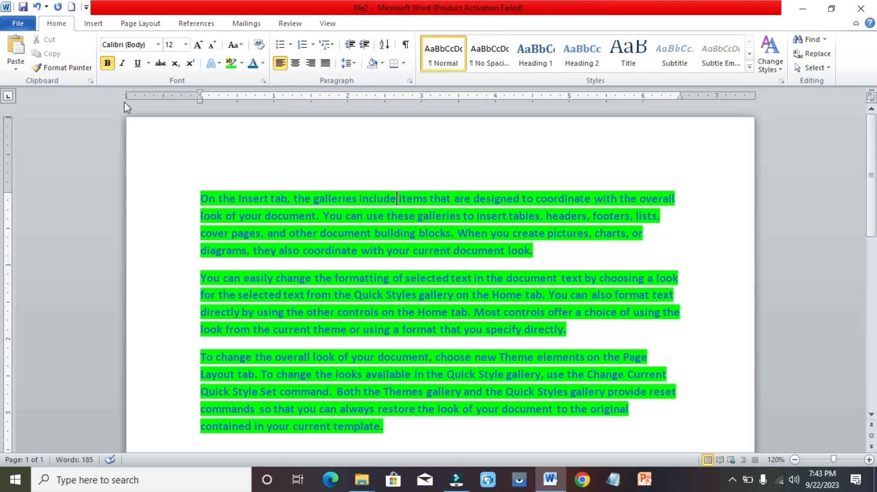
pyautogui.click(19, 26)
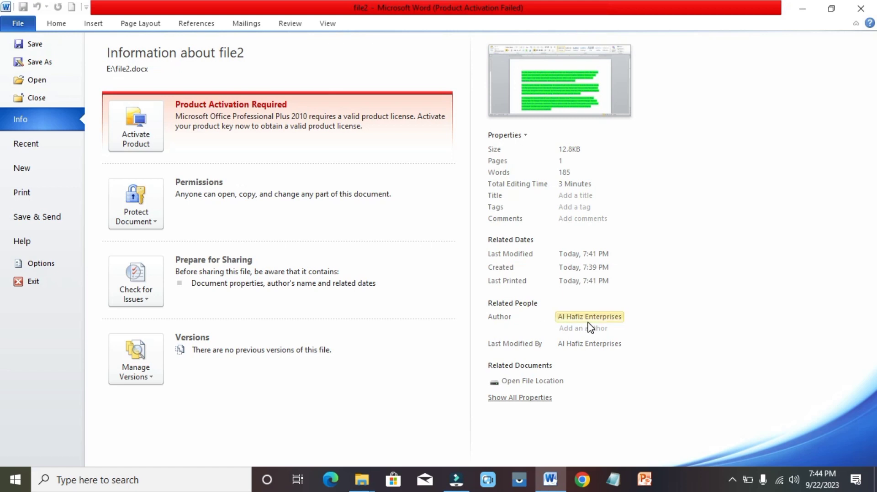
pyautogui.moveTo(608, 327)
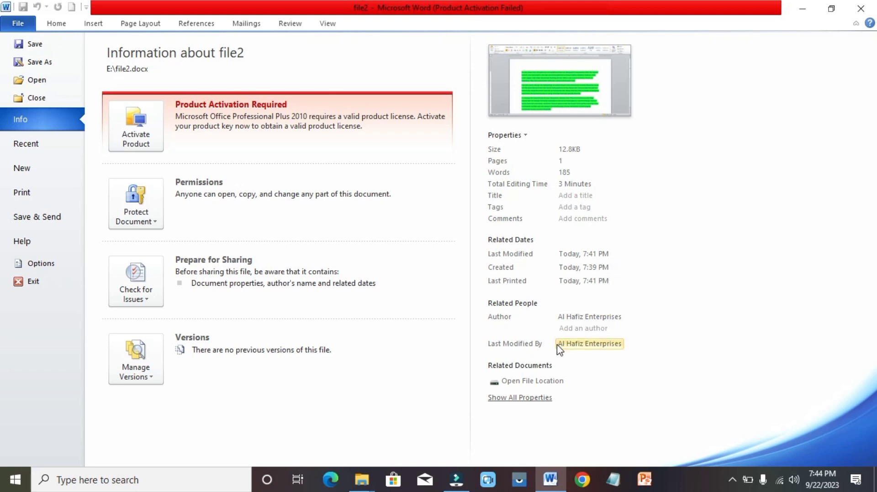
pyautogui.moveTo(556, 346)
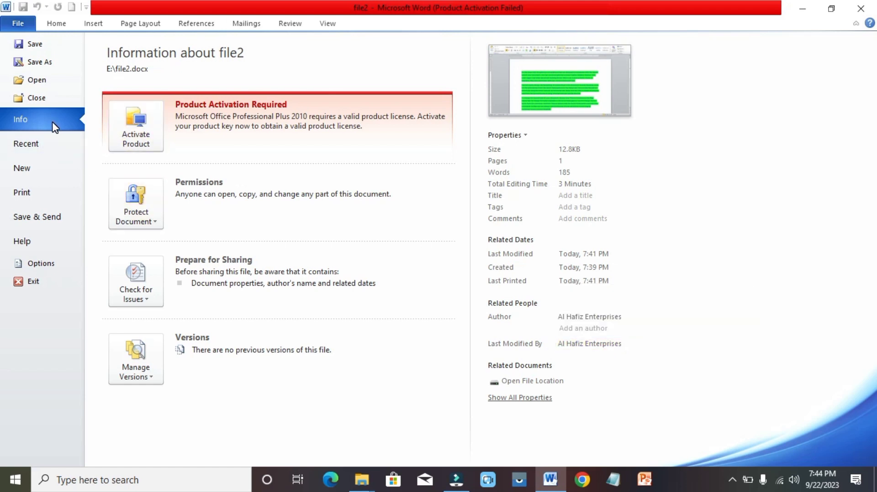
pyautogui.click(40, 144)
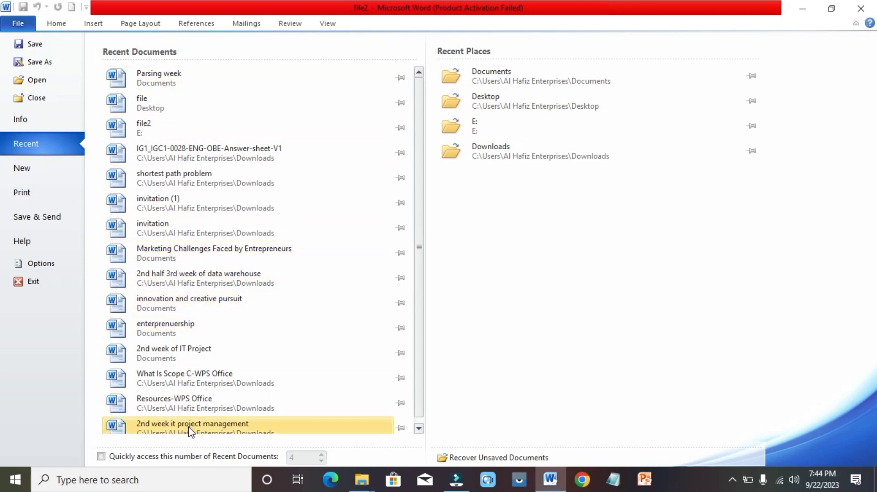
pyautogui.scroll(-1, 262, 368)
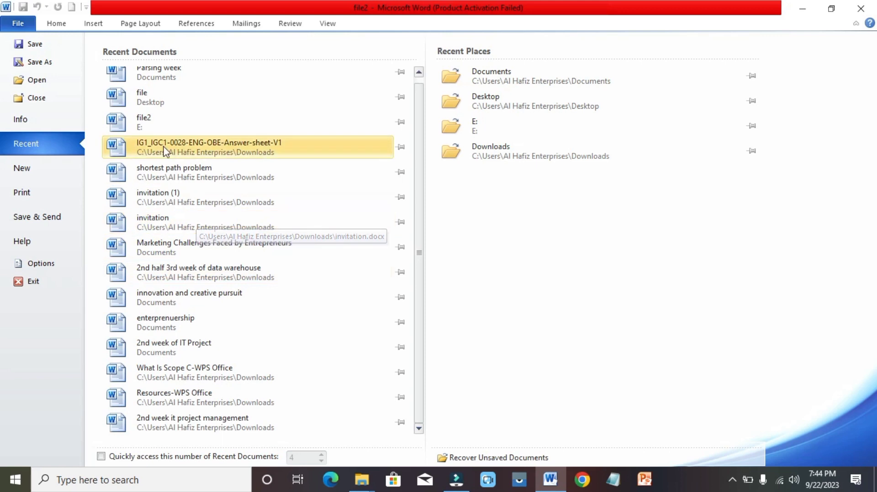
pyautogui.scroll(1, 185, 131)
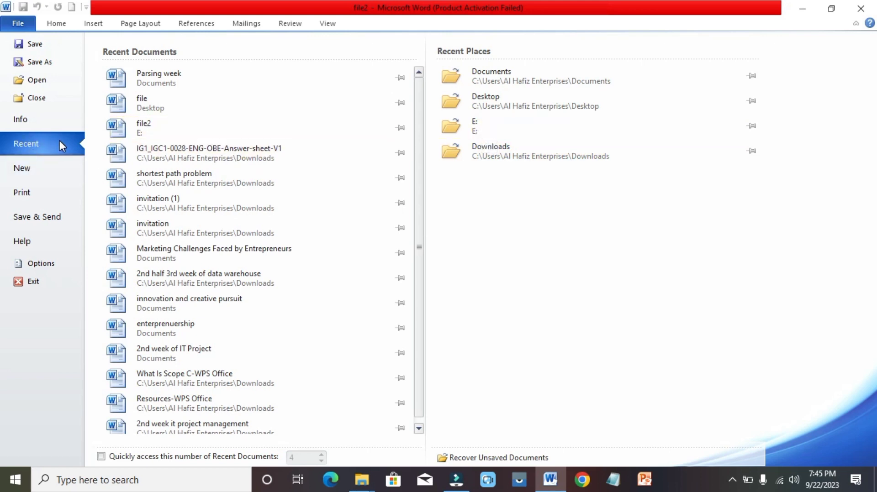
# Create a new blank document, check file2 alongside it, and return to the blank document.
pyautogui.click(39, 172)
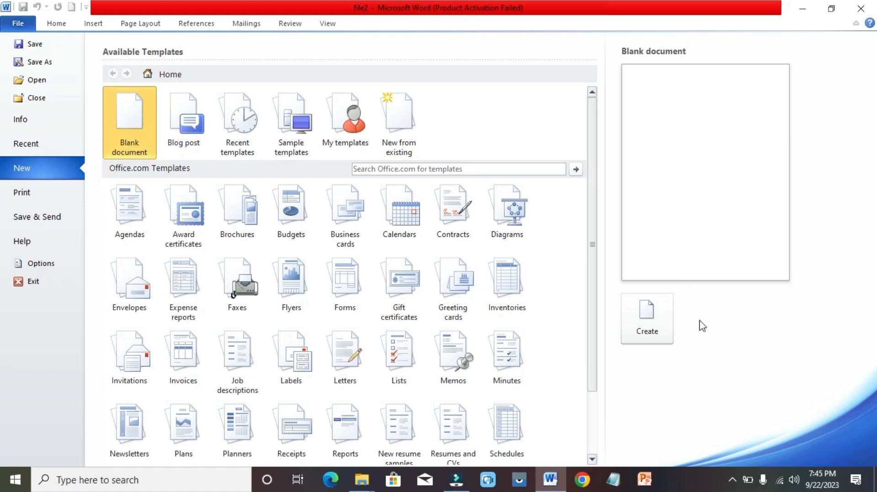
pyautogui.click(642, 319)
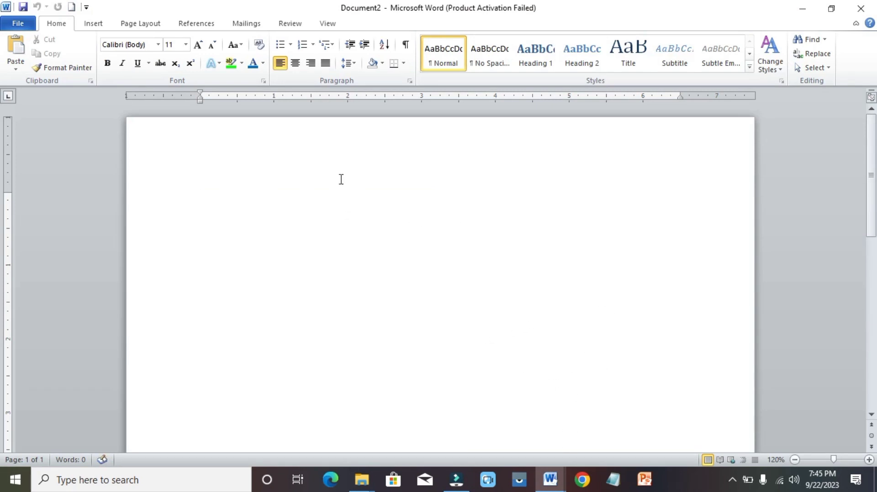
pyautogui.moveTo(553, 477)
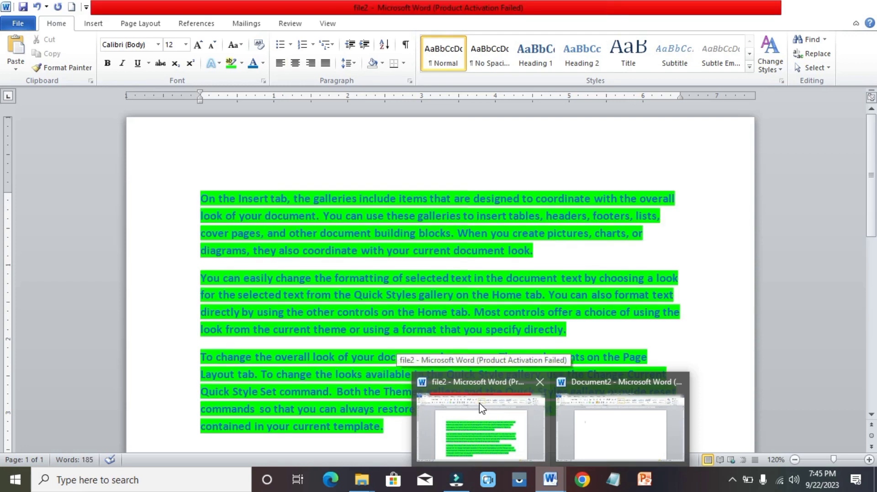
pyautogui.click(480, 408)
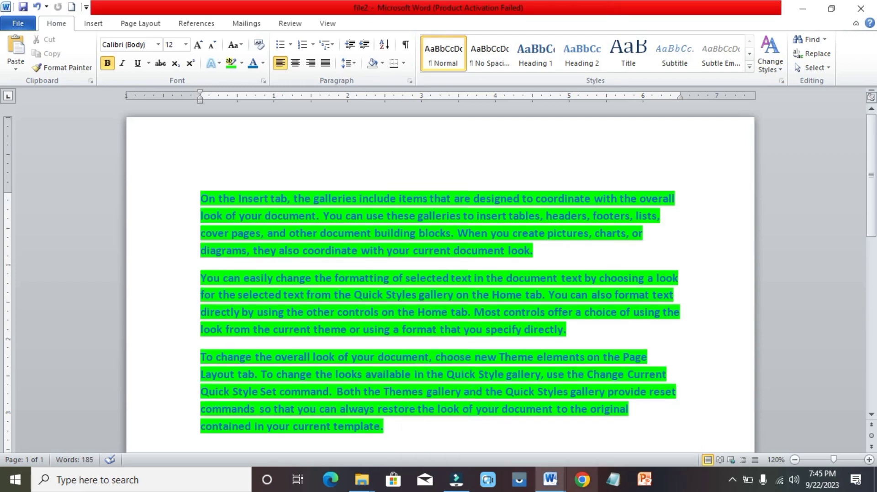
pyautogui.moveTo(551, 479)
pyautogui.click(625, 425)
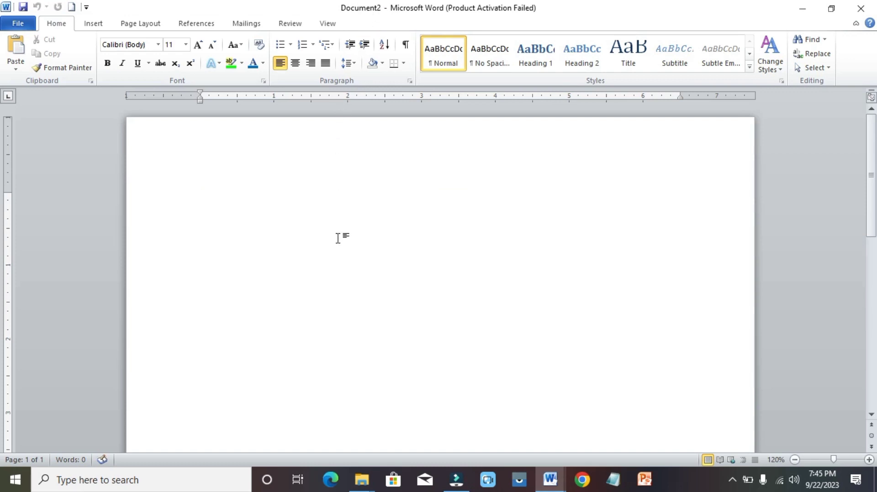
# Switch from the blank document back to file2 and open its print settings and preview.
pyautogui.click(21, 26)
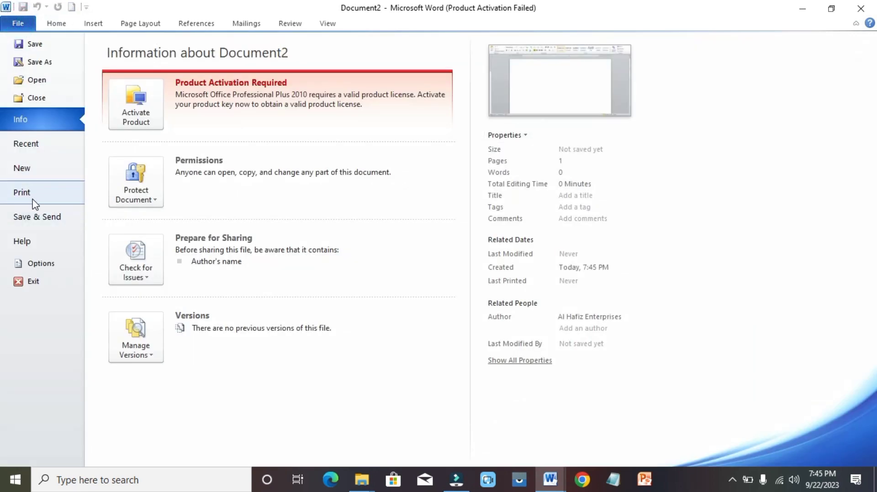
pyautogui.click(27, 22)
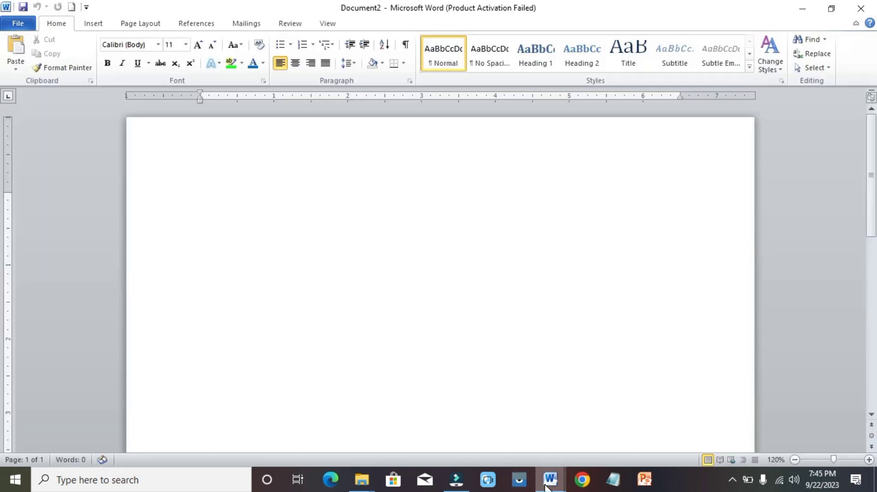
pyautogui.moveTo(547, 487)
pyautogui.click(501, 432)
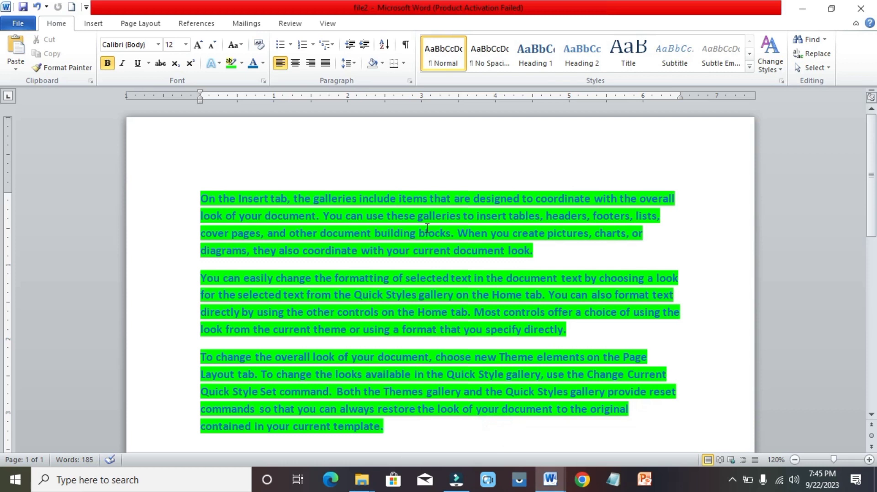
pyautogui.click(17, 23)
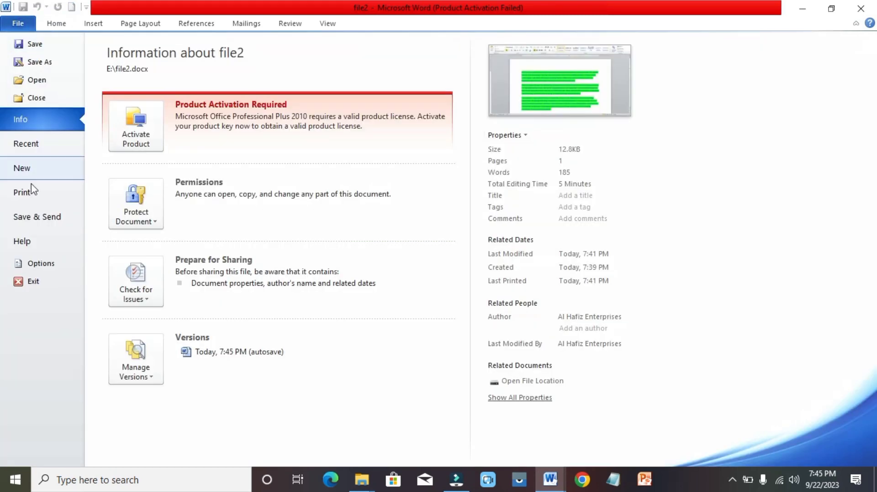
pyautogui.click(46, 193)
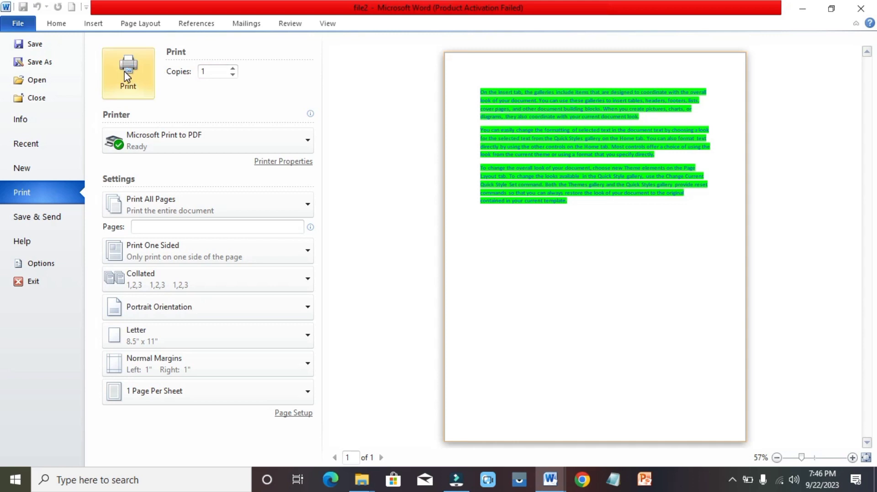
# Set the number of print copies to 5 and check the available printers, keeping Microsoft Print to PDF.
pyautogui.click(233, 69)
pyautogui.click(234, 68)
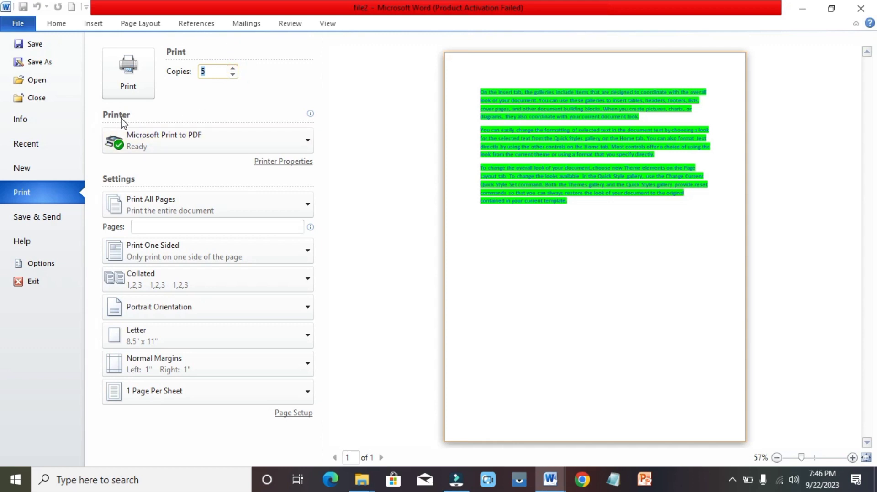
pyautogui.click(308, 141)
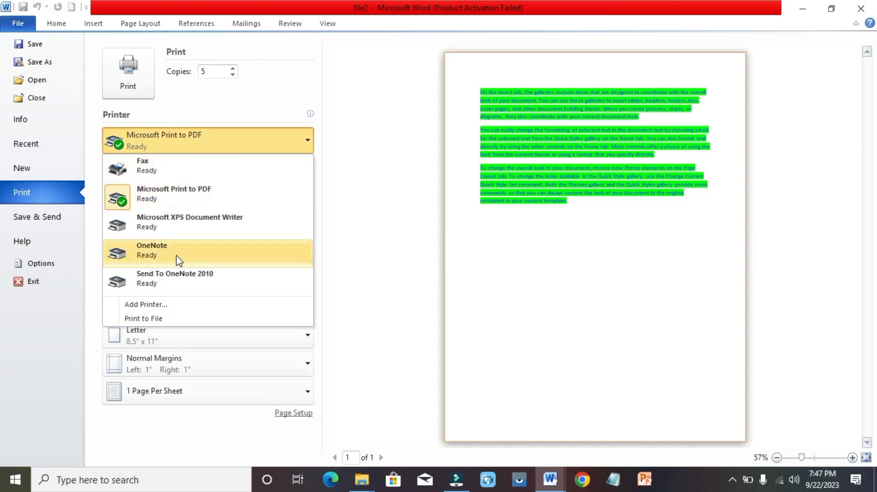
pyautogui.click(308, 142)
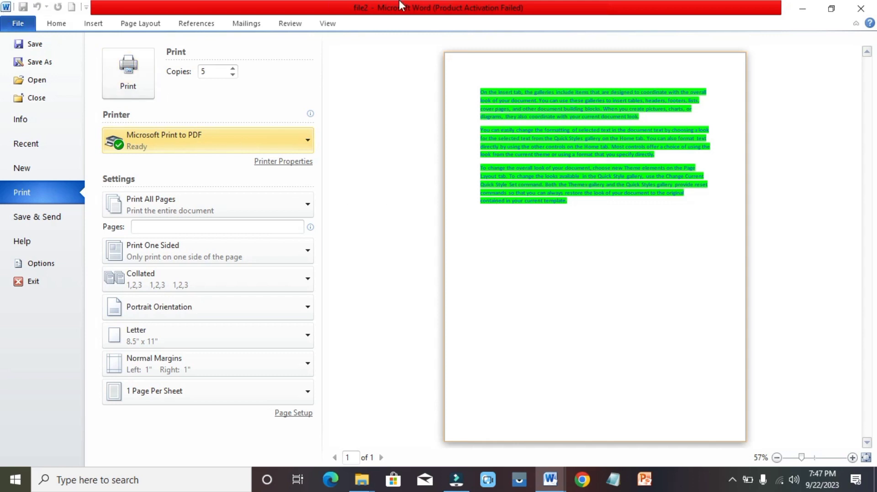
# Return from the print settings to file2 and copy all of the document's text.
pyautogui.click(12, 23)
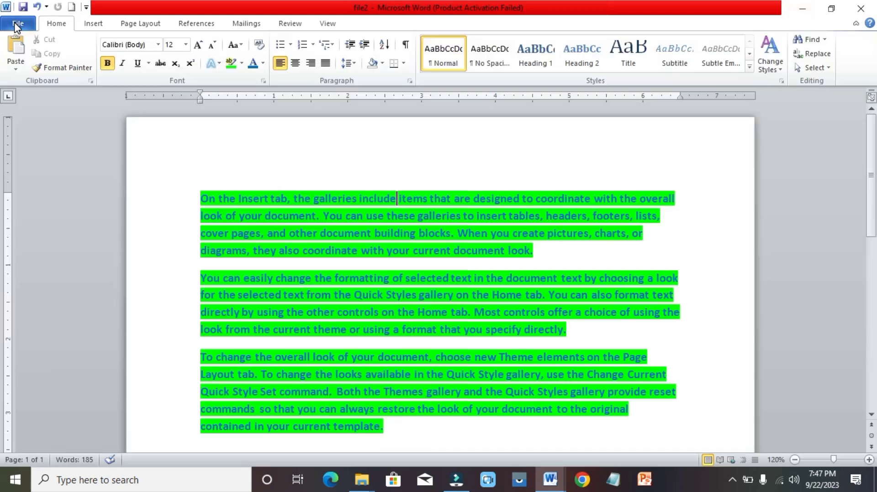
pyautogui.scroll(-4, 601, 311)
pyautogui.scroll(1, 602, 313)
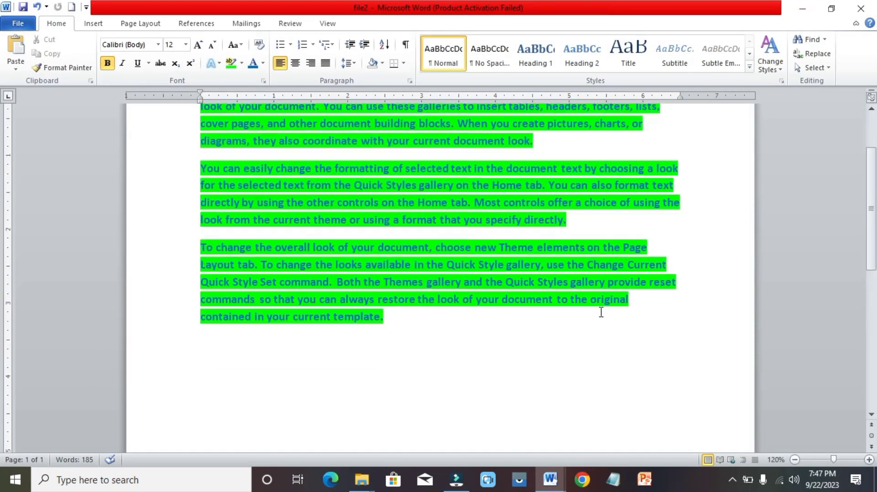
pyautogui.hotkey('ctrl', 'a')
pyautogui.hotkey('ctrl', 'c')
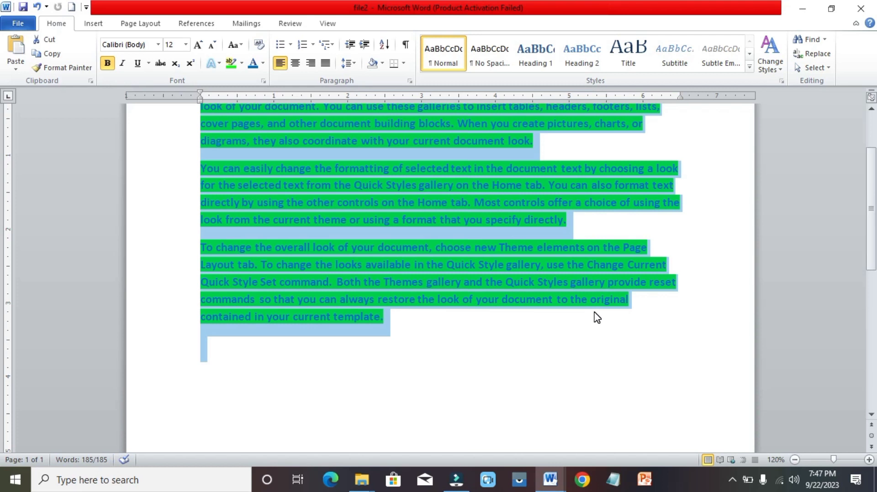
# Paste the copied text repeatedly below the last paragraph until the document runs to 10 pages.
pyautogui.click(432, 335)
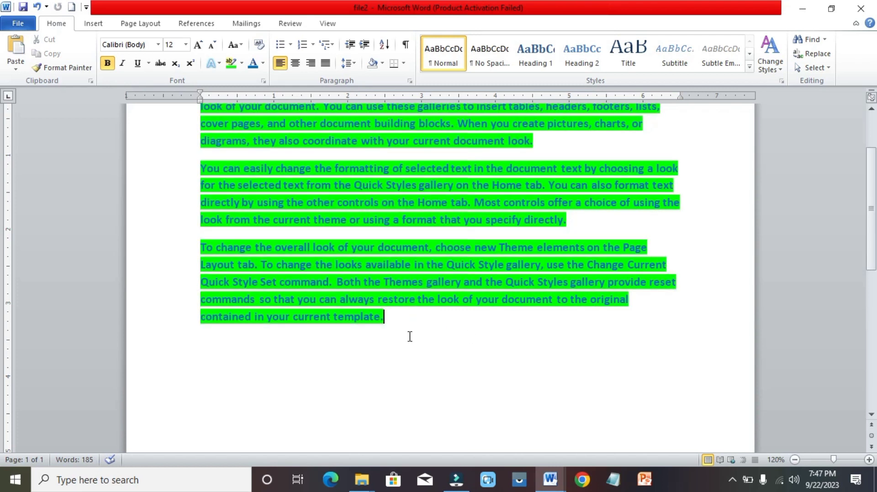
pyautogui.press('Return')
pyautogui.hotkey('ctrl', 'v')
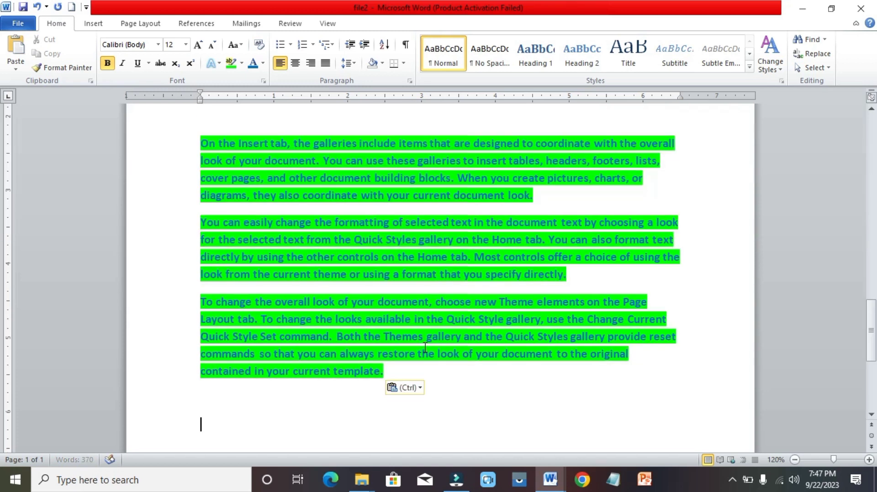
pyautogui.hotkey('ctrl', 'v')
pyautogui.hotkey('ctrl', 'v')
pyautogui.hotkey('ctrl', 'v')
pyautogui.hotkey('ctrl', 'v')
pyautogui.hotkey('ctrl', 'v')
pyautogui.hotkey('ctrl', 'v')
pyautogui.hotkey('ctrl', 'v')
pyautogui.hotkey('ctrl', 'v')
pyautogui.hotkey('ctrl', 'v')
pyautogui.hotkey('ctrl', 'v')
pyautogui.hotkey('ctrl', 'v')
pyautogui.hotkey('ctrl', 'v')
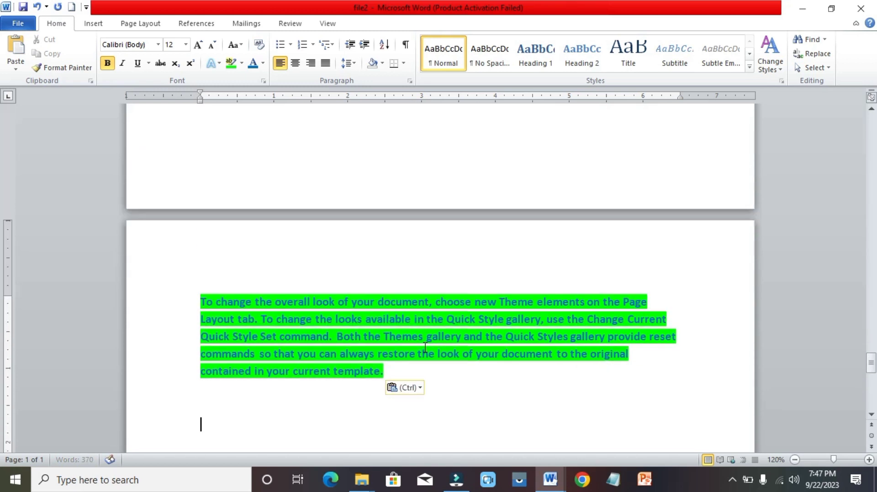
pyautogui.hotkey('ctrl', 'v')
pyautogui.hotkey('ctrl', 'v')
pyautogui.hotkey('ctrl', 'v')
pyautogui.hotkey('ctrl', 'v')
pyautogui.hotkey('ctrl', 'v')
pyautogui.hotkey('ctrl', 'v')
pyautogui.hotkey('ctrl', 'v')
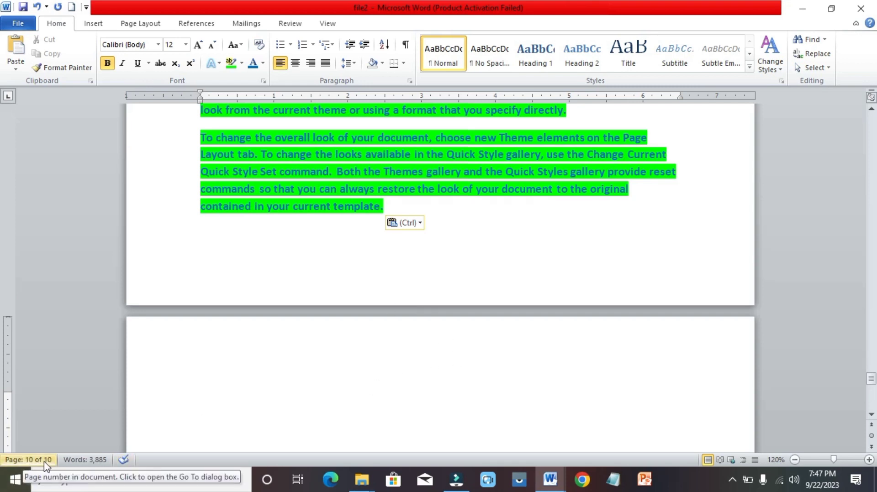
pyautogui.hotkey('ctrl', 'v')
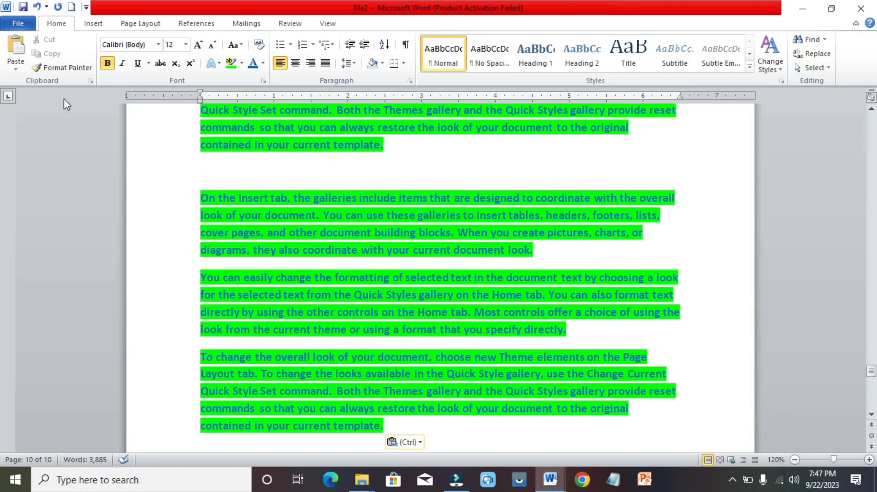
# Open the print preview of the extended document and page back through it to page 1.
pyautogui.click(18, 24)
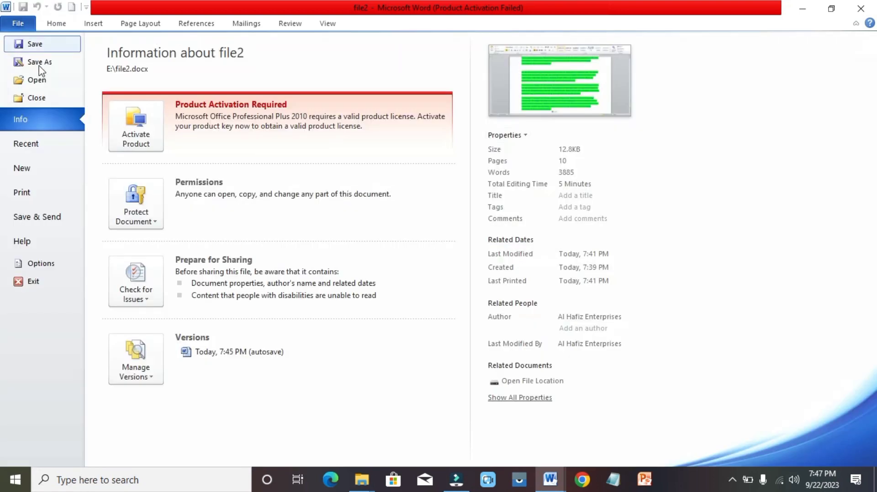
pyautogui.click(29, 201)
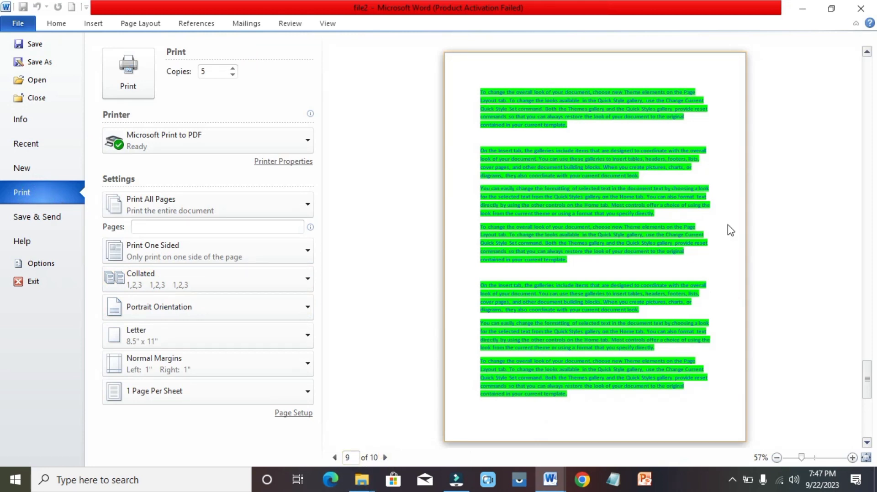
pyautogui.click(335, 457)
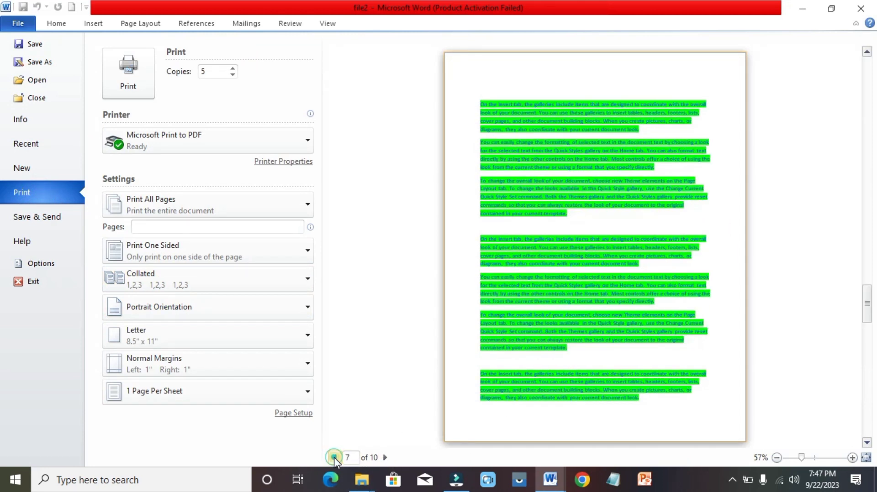
pyautogui.click(335, 457)
pyautogui.click(335, 457)
pyautogui.click(335, 458)
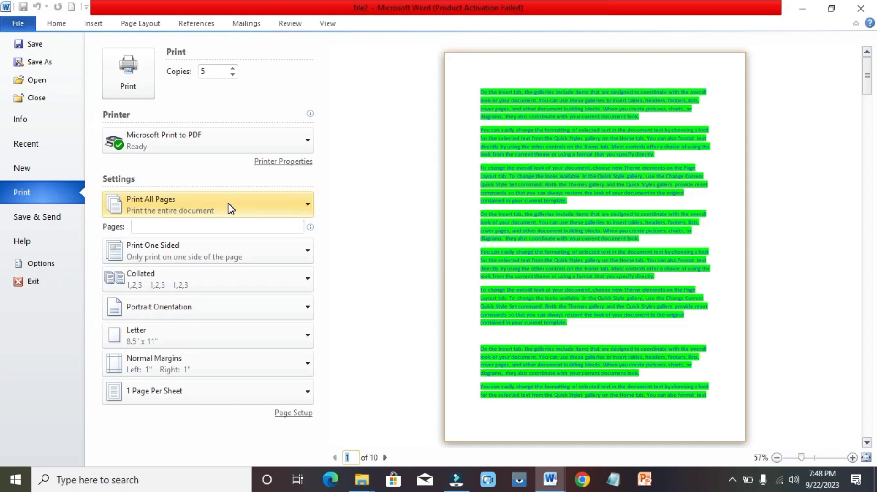
# Set the print range to the current page, and replace it with a custom range of pages 1,3,5,7,9.
pyautogui.click(308, 206)
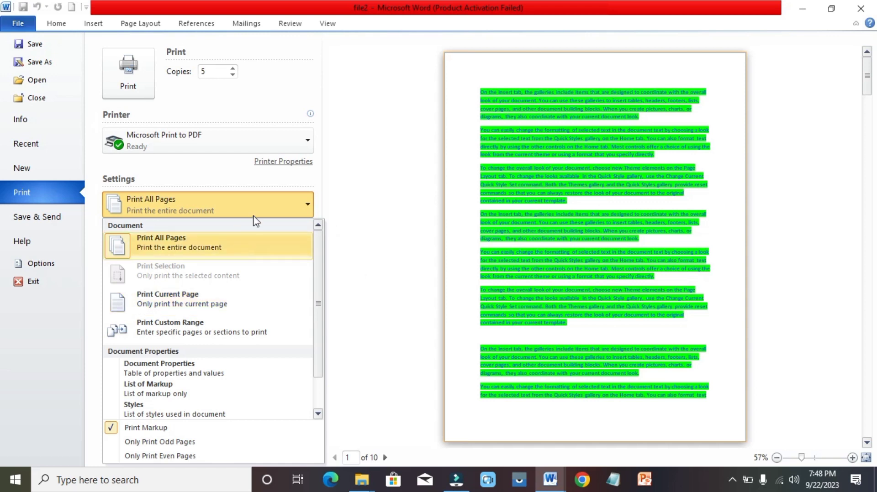
pyautogui.doubleClick(194, 304)
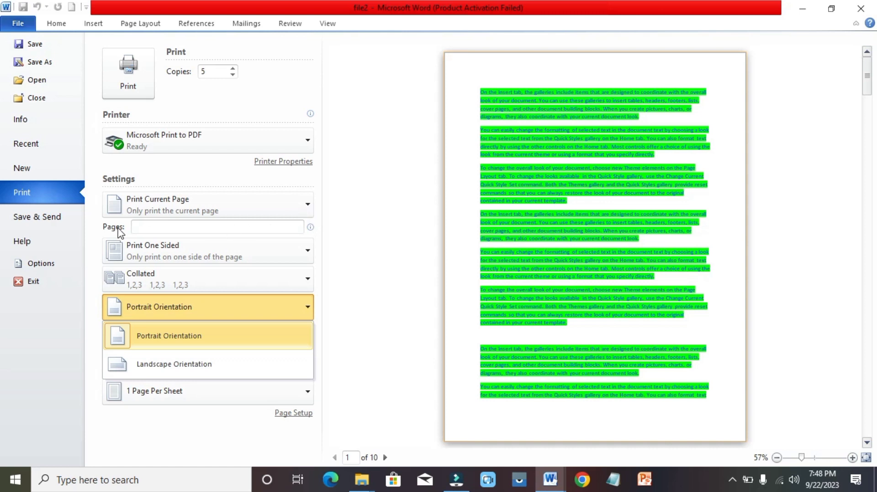
pyautogui.click(152, 226)
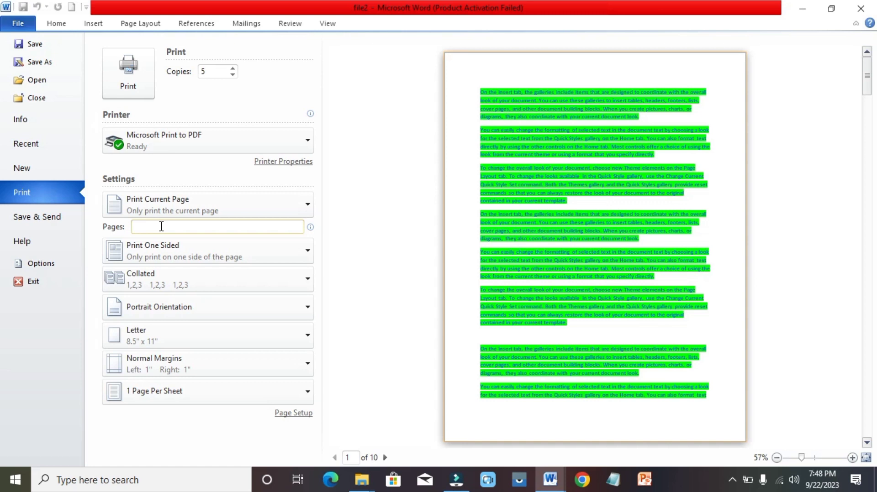
pyautogui.write('1,3,5,7,9')
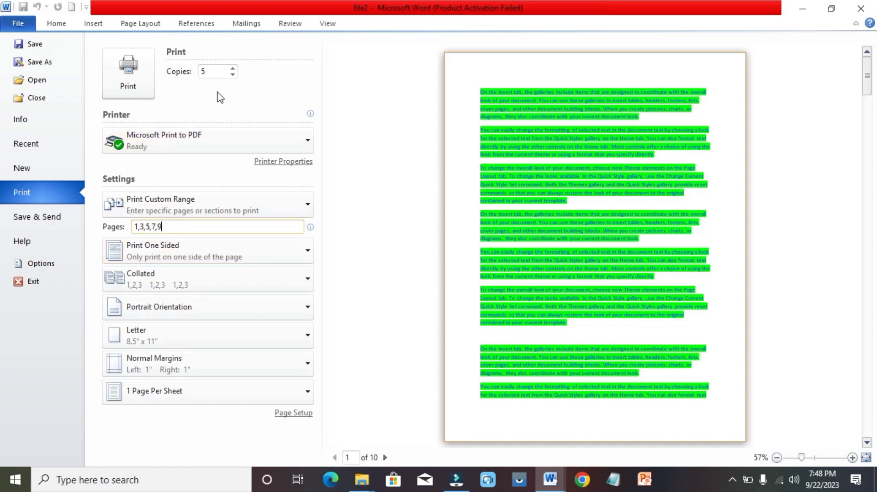
# Set the number of print copies to 1 and check the one-sided and two-sided options, keeping Print One Sided.
pyautogui.click(233, 74)
pyautogui.click(233, 74)
pyautogui.click(233, 74)
pyautogui.click(233, 74)
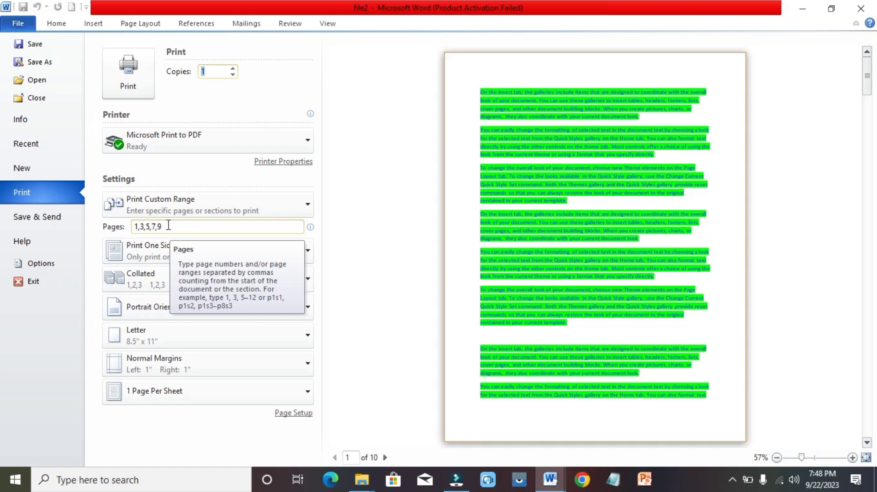
pyautogui.click(231, 228)
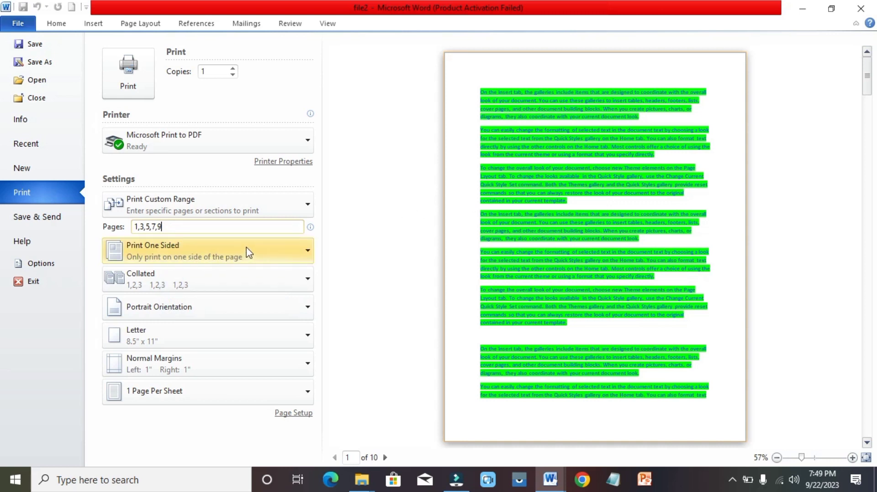
pyautogui.click(286, 256)
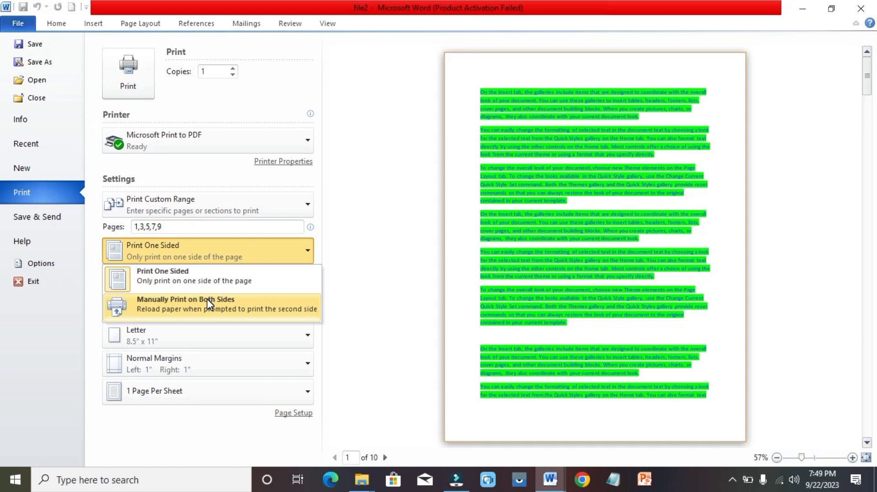
pyautogui.click(252, 245)
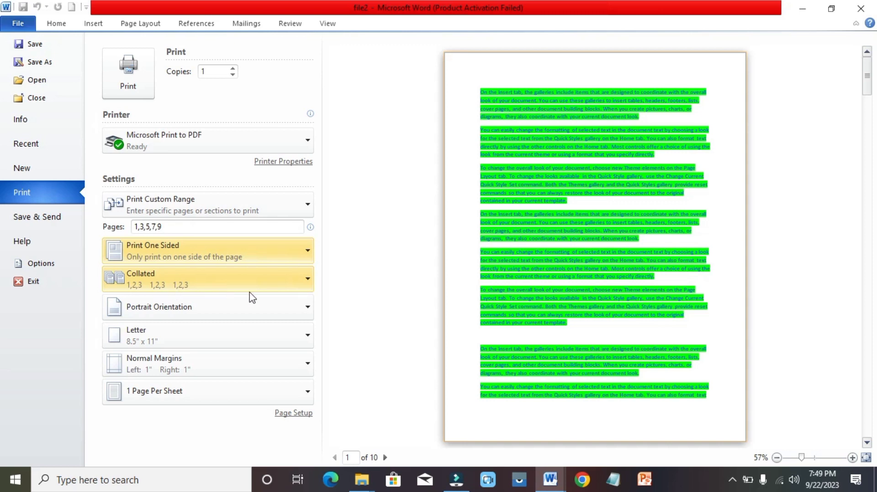
# Raise the number of print copies to 3, switching the collation to Uncollated and back to Collated.
pyautogui.click(308, 279)
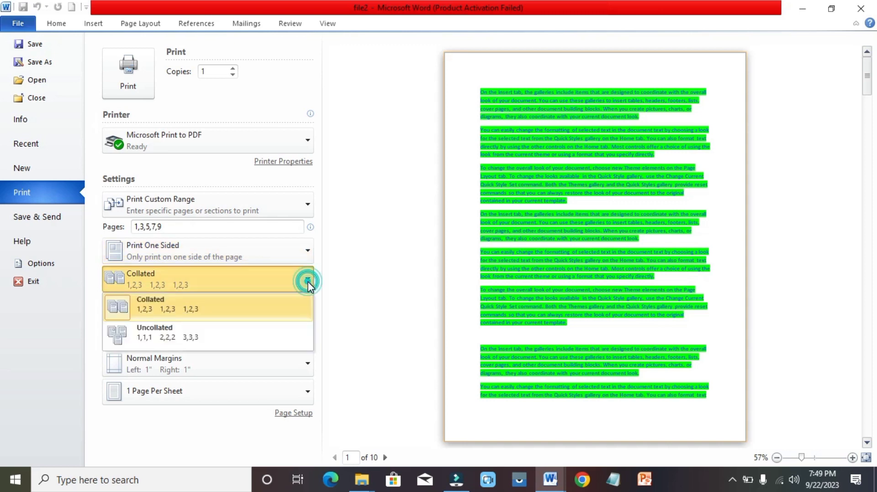
pyautogui.click(175, 340)
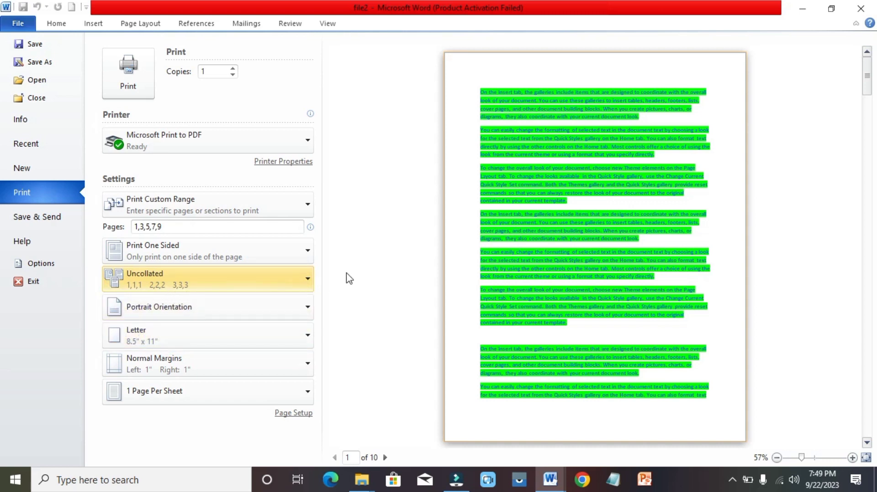
pyautogui.click(232, 68)
pyautogui.click(232, 68)
pyautogui.click(301, 285)
pyautogui.click(206, 302)
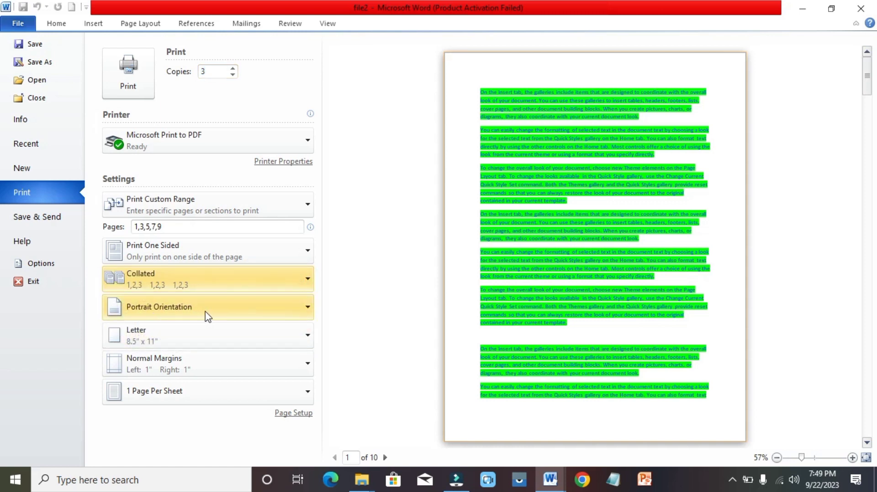
# Preview the document in landscape orientation and switch it back to portrait.
pyautogui.click(309, 308)
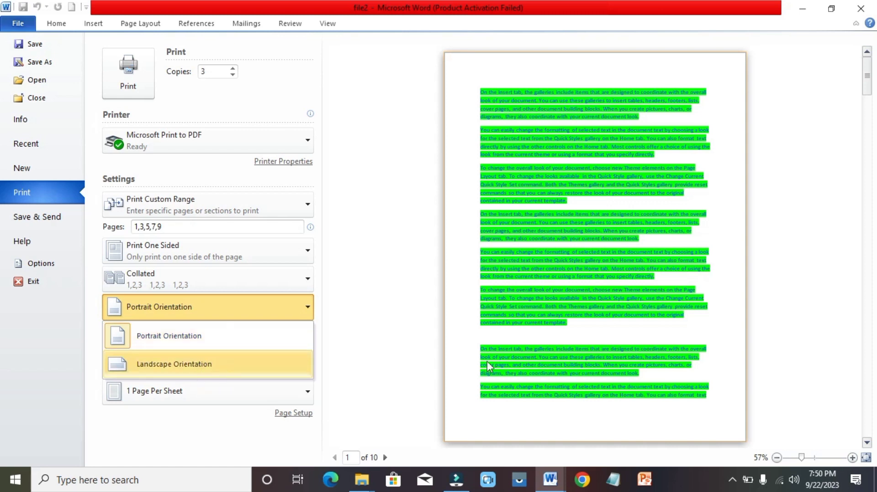
pyautogui.click(172, 365)
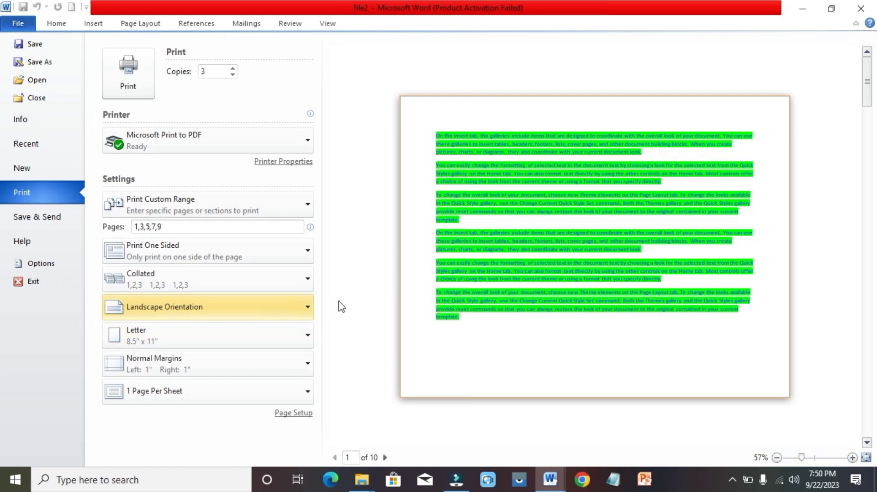
pyautogui.click(307, 311)
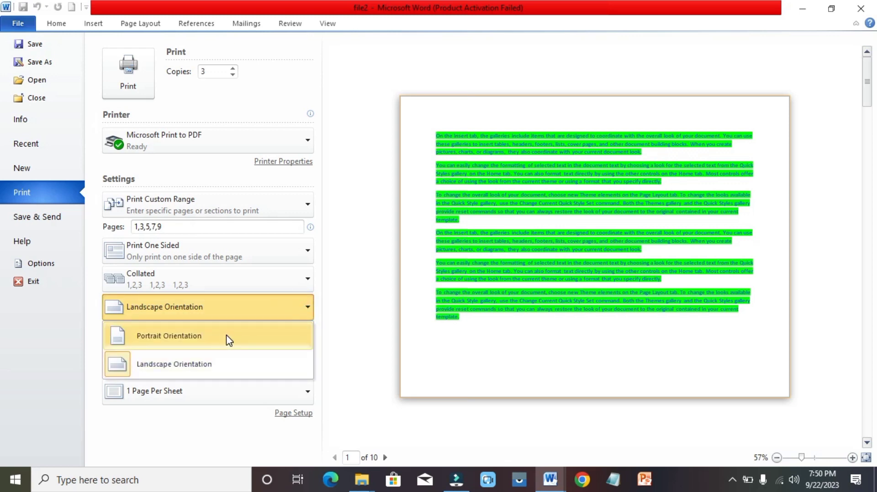
pyautogui.click(229, 340)
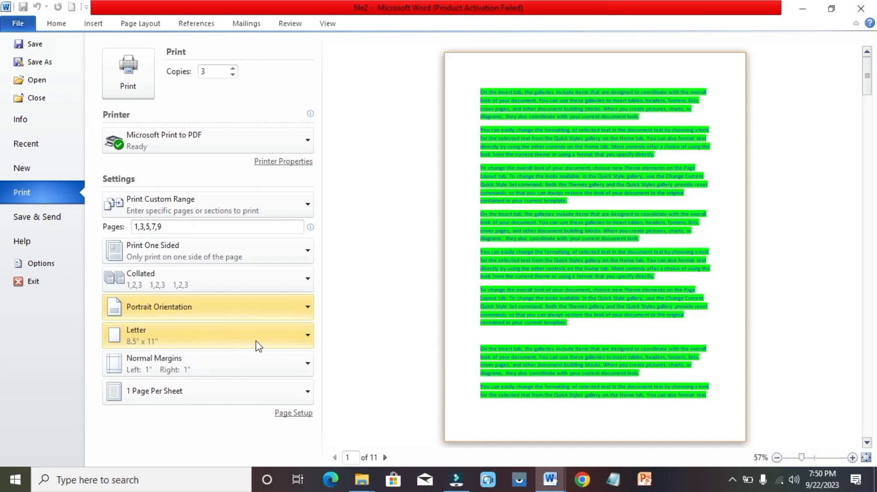
# Review the available paper sizes, keeping Letter 8.5" x 11", and set the page margins to Narrow (0.5").
pyautogui.click(306, 338)
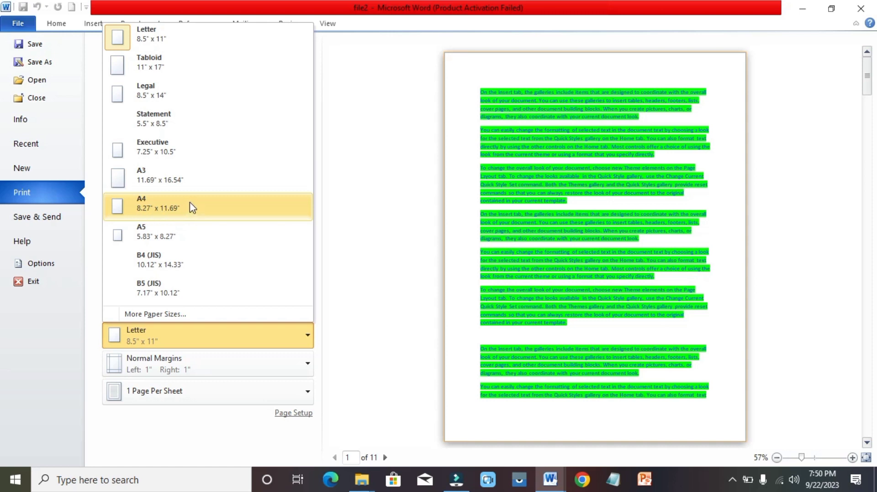
pyautogui.click(191, 35)
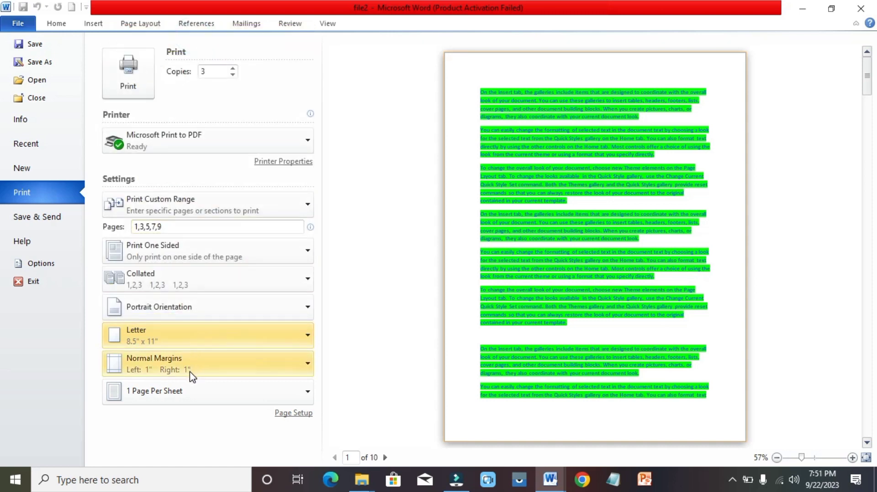
pyautogui.click(308, 364)
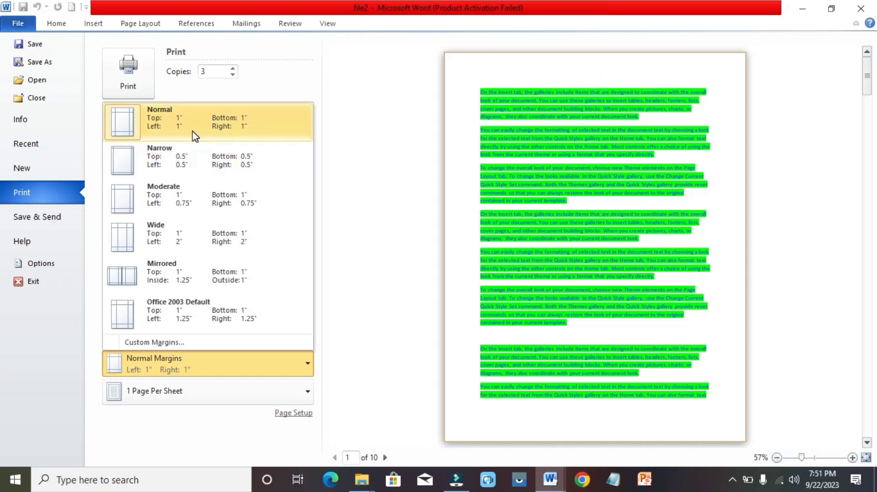
pyautogui.click(165, 173)
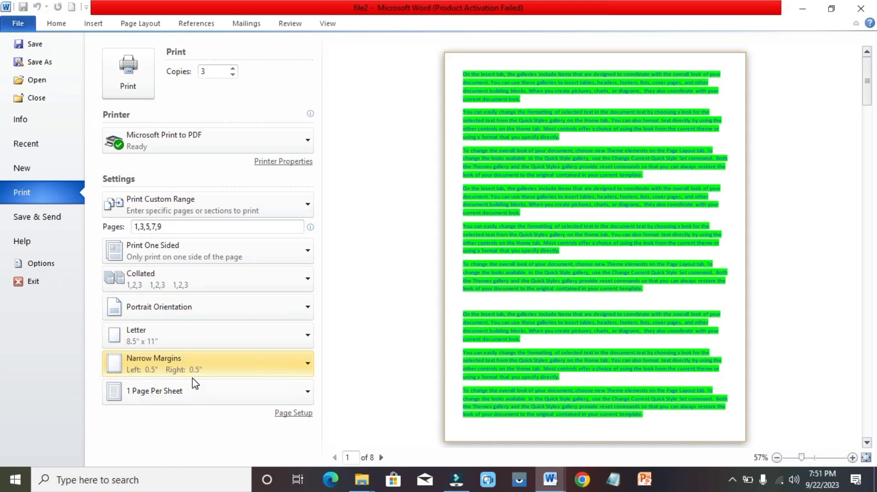
# Switch the page margins back to Normal (1") to compare the preview.
pyautogui.click(203, 370)
pyautogui.click(182, 368)
pyautogui.click(182, 369)
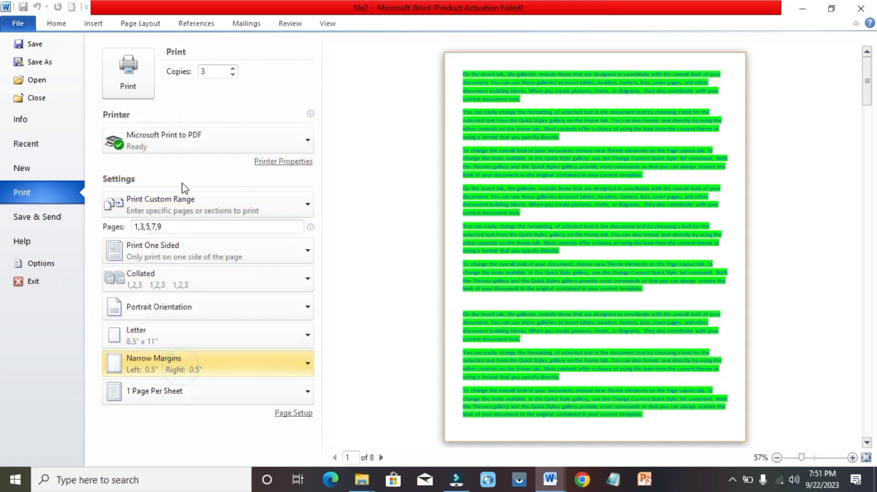
pyautogui.doubleClick(306, 369)
pyautogui.click(304, 369)
pyautogui.click(244, 122)
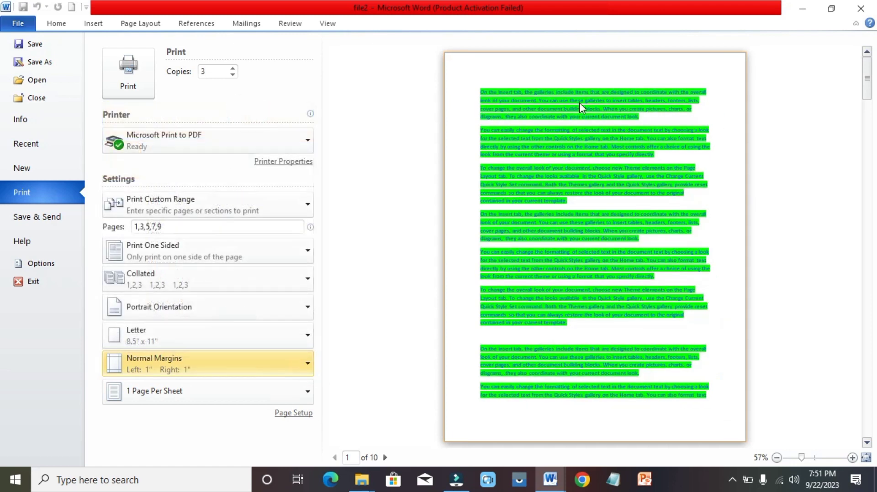
# Preview the pages with Narrow (0.5") margins, and set the print margins to Moderate (0.75" left and right).
pyautogui.click(306, 365)
pyautogui.click(245, 151)
pyautogui.click(242, 147)
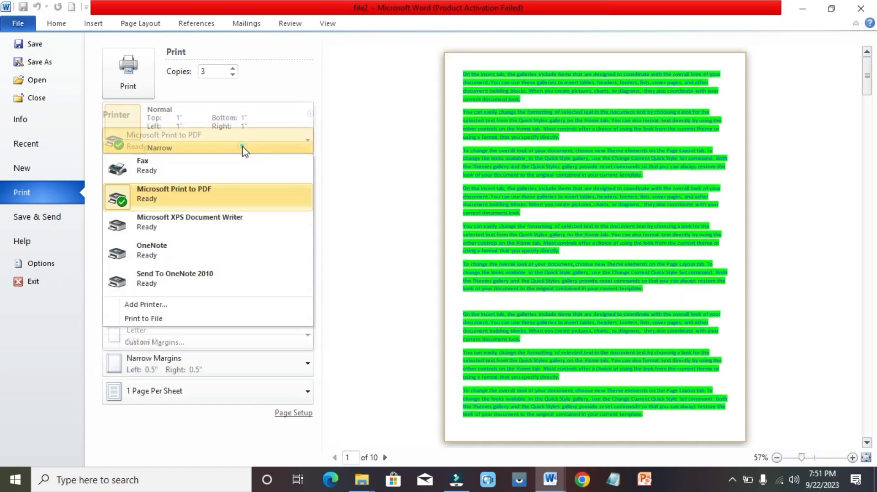
pyautogui.click(310, 373)
pyautogui.click(309, 374)
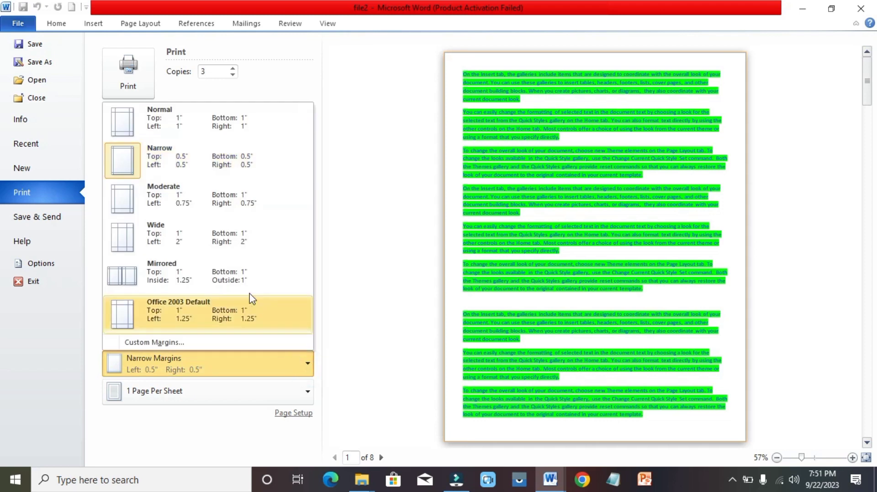
pyautogui.click(223, 202)
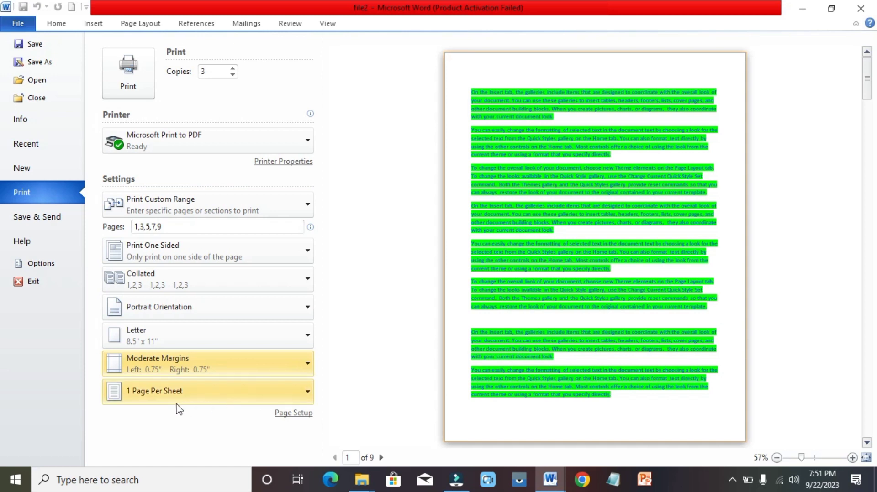
# Set the print layout to 2 Pages Per Sheet and review the other pages-per-sheet choices and the print range options.
pyautogui.click(304, 394)
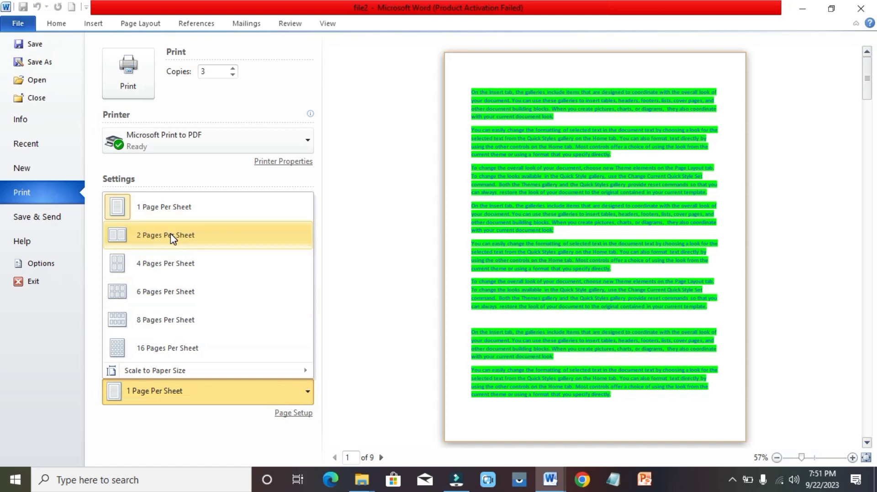
pyautogui.click(180, 241)
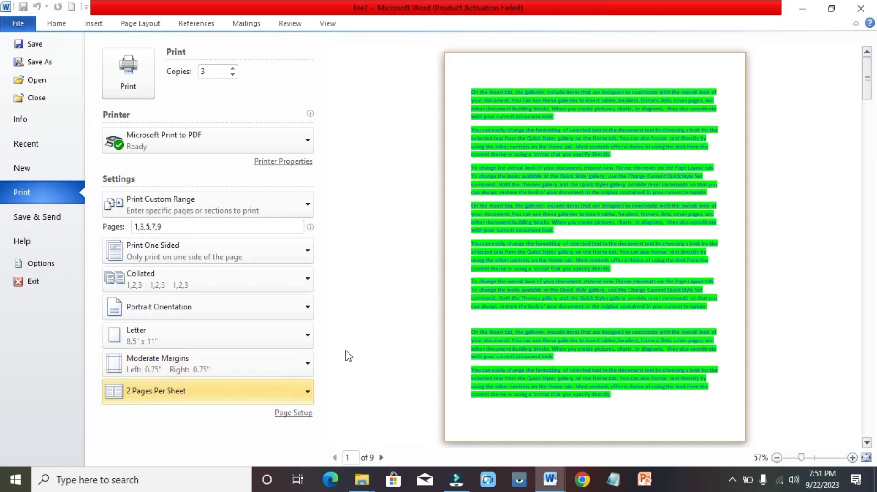
pyautogui.click(308, 392)
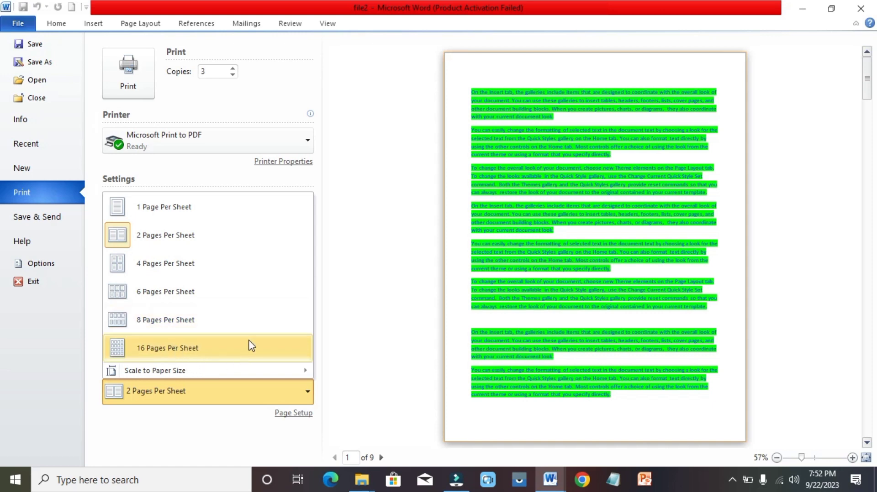
pyautogui.click(207, 219)
pyautogui.click(207, 211)
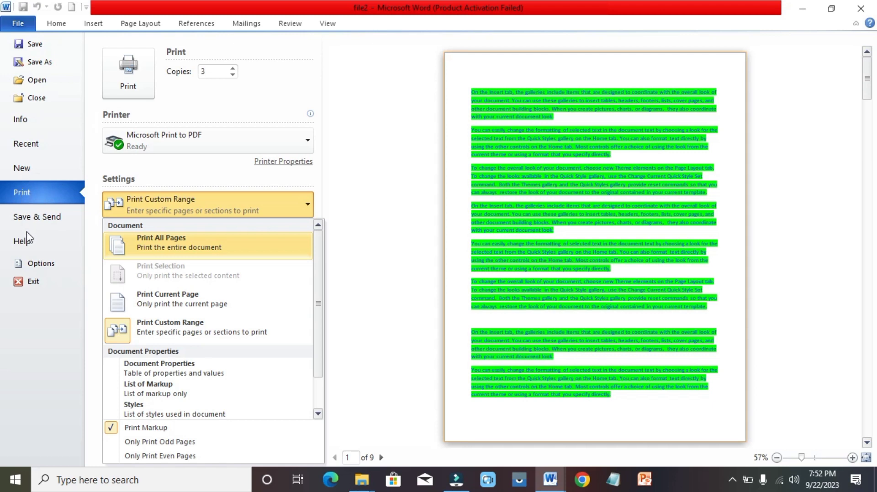
# Examine the Save & Send sharing options and the Help page with its support tools and product information.
pyautogui.click(34, 220)
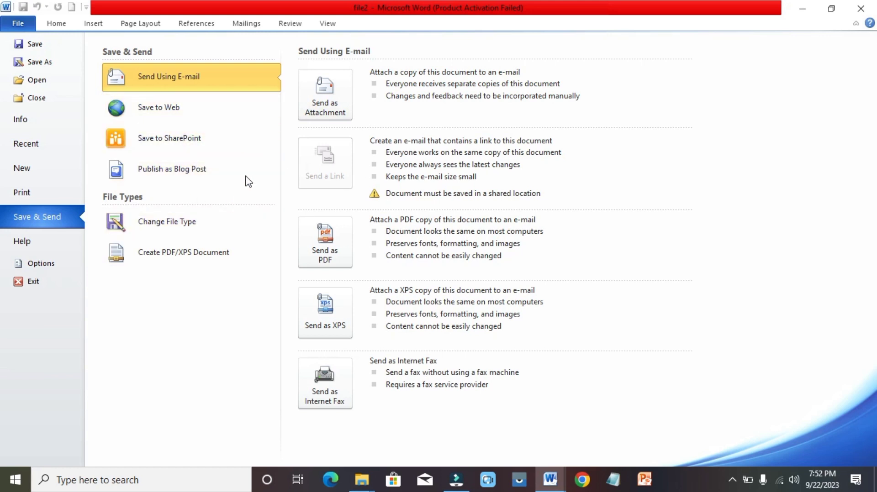
pyautogui.click(30, 251)
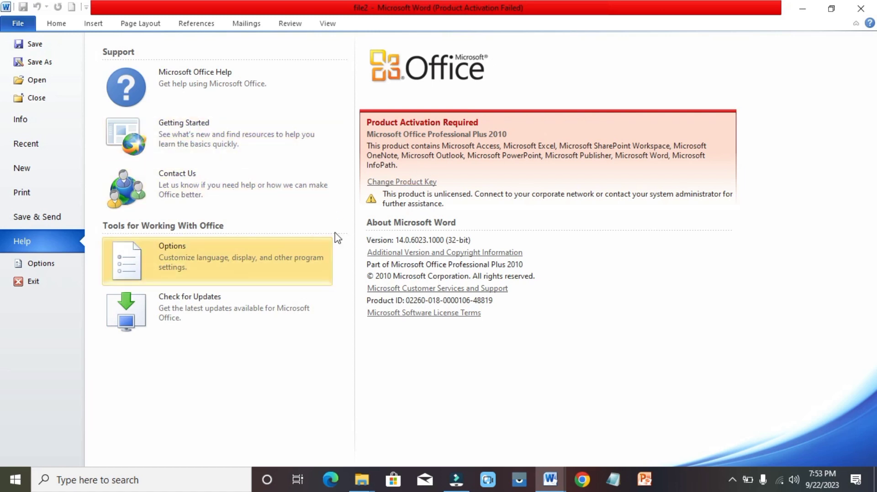
# Try the Blue color scheme in the general Word options, switch it back to Silver and accept the settings.
pyautogui.click(46, 265)
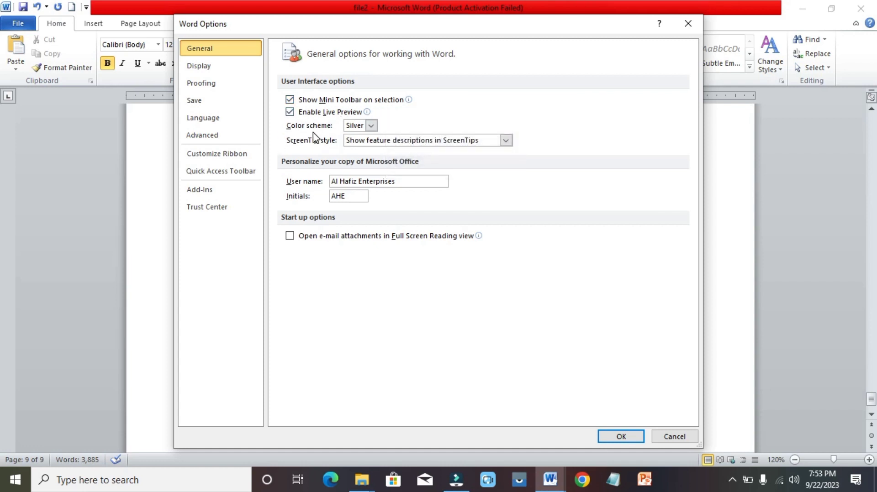
pyautogui.click(372, 125)
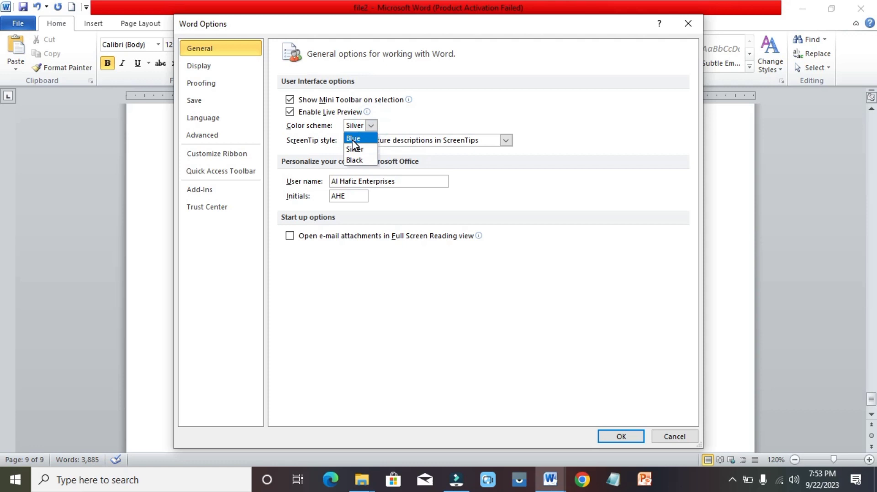
pyautogui.click(353, 139)
pyautogui.click(371, 126)
pyautogui.click(356, 149)
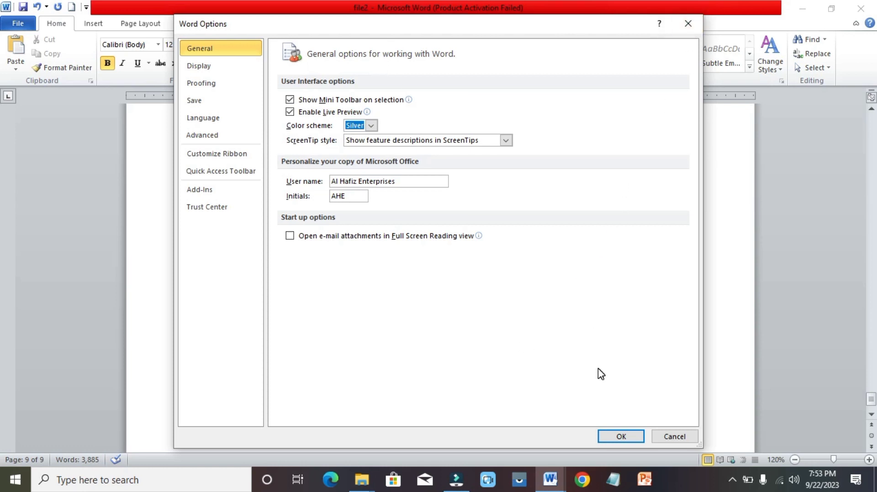
pyautogui.click(625, 436)
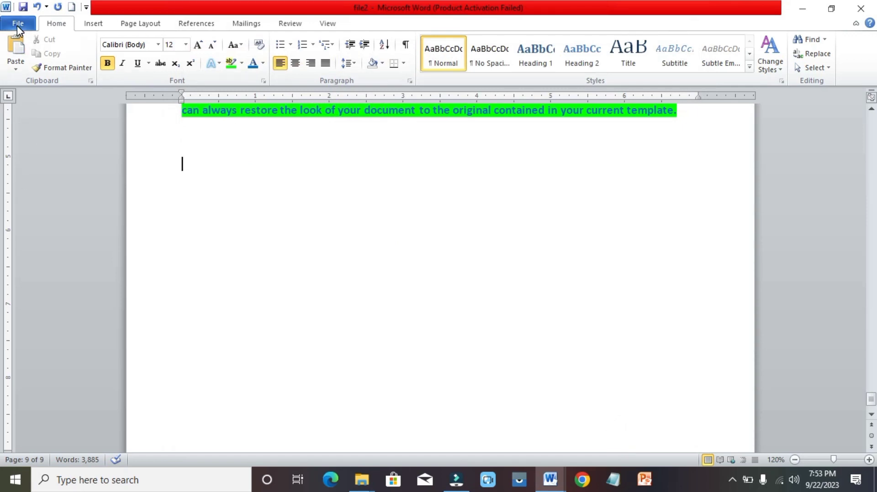
# Exit Word without saving the changes made to file2.
pyautogui.click(18, 25)
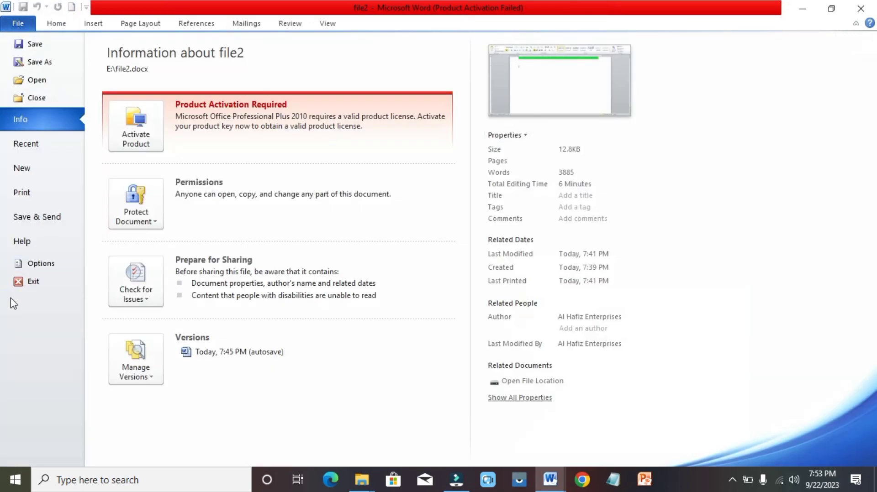
pyautogui.click(34, 283)
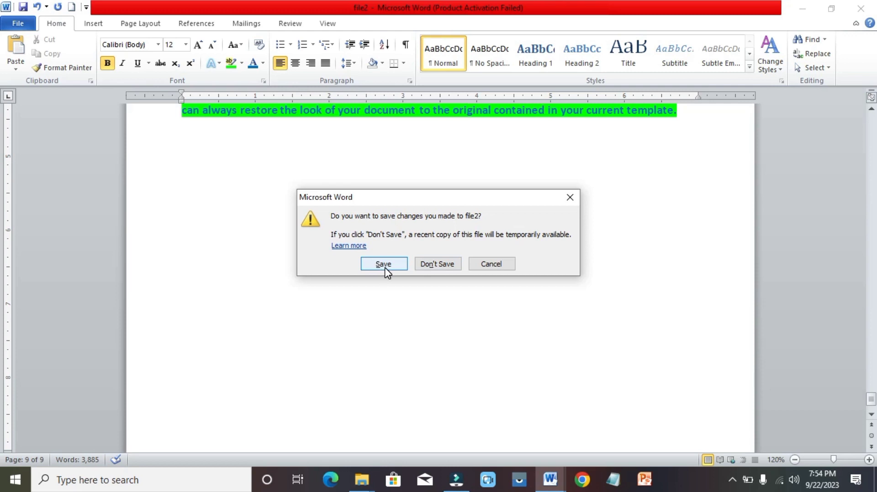
pyautogui.click(447, 264)
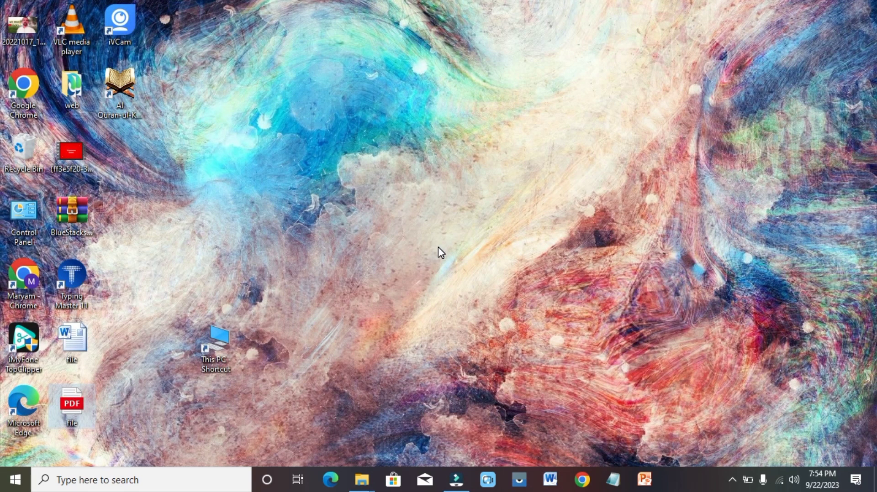
# Relaunch Word with a blank document and dismiss the Office Activation Wizard.
pyautogui.click(551, 480)
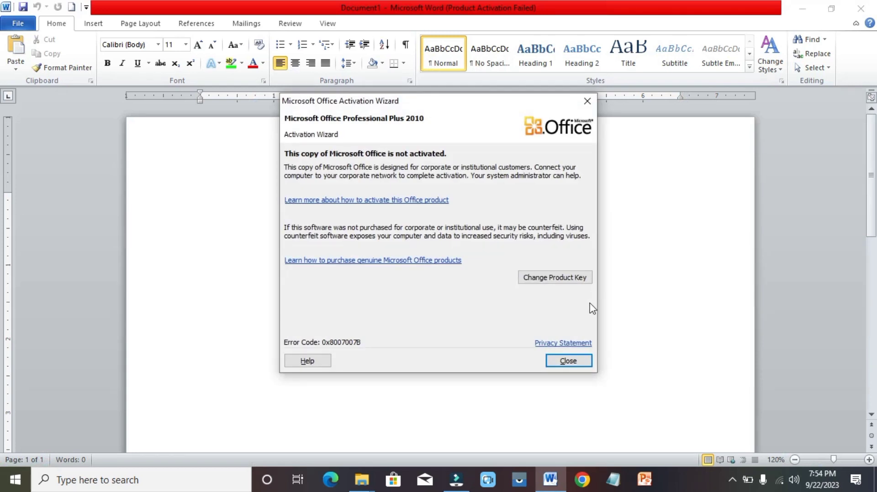
pyautogui.click(560, 362)
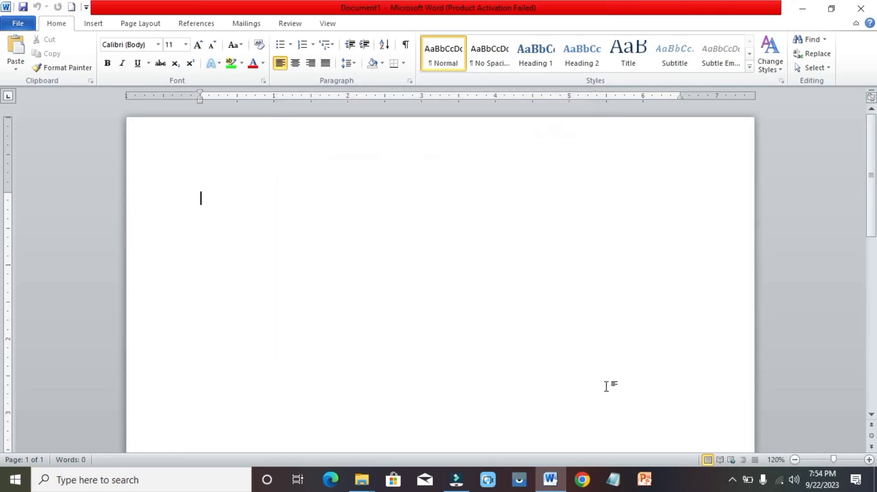